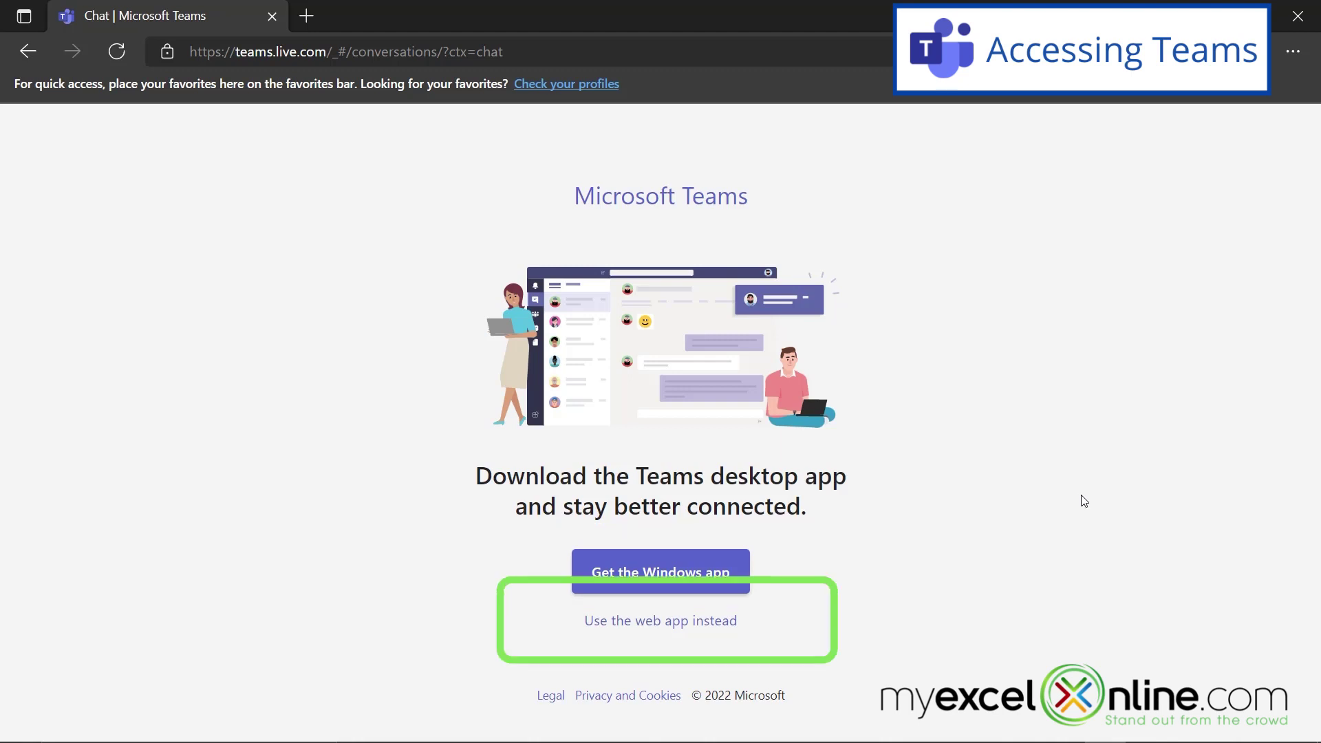
# Step: Continue in the Teams web app instead of the desktop app
pyautogui.click(683, 623)
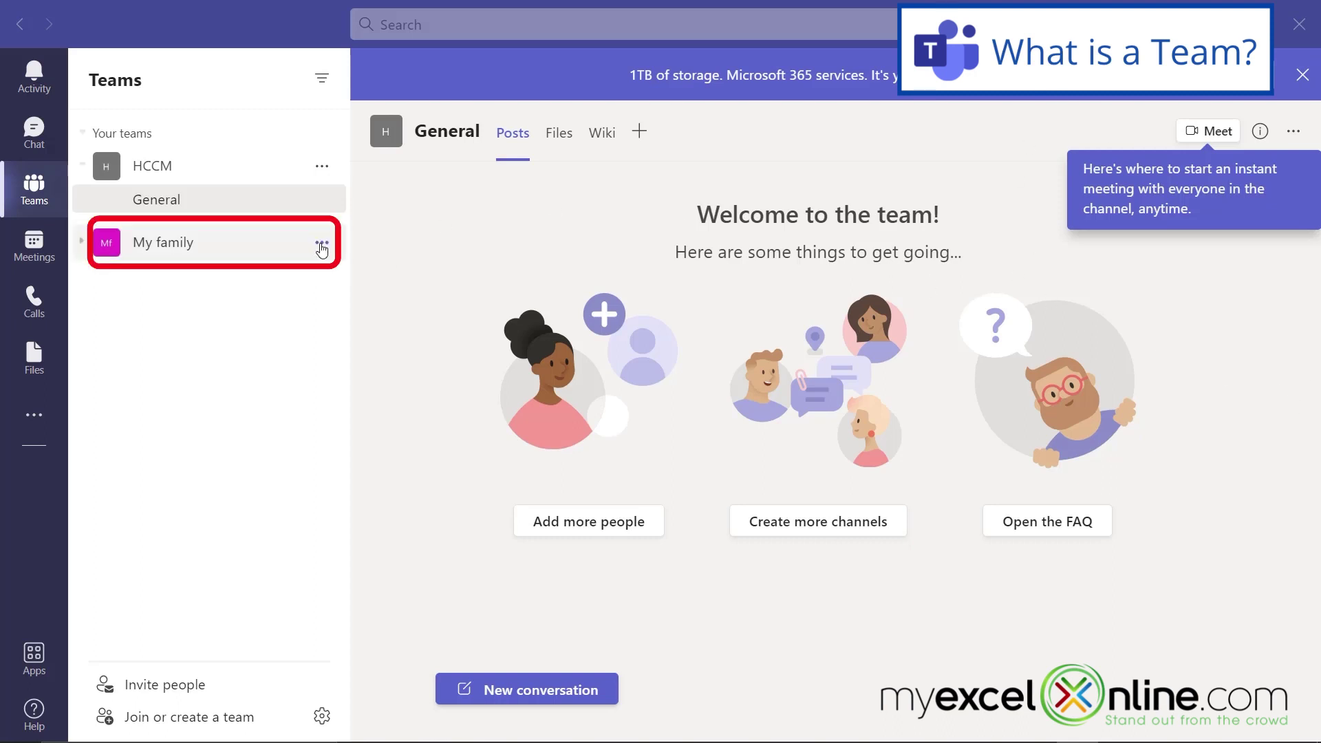
# Step: Add a guest to My family by their e-mail address, keeping the Member role
pyautogui.click(323, 243)
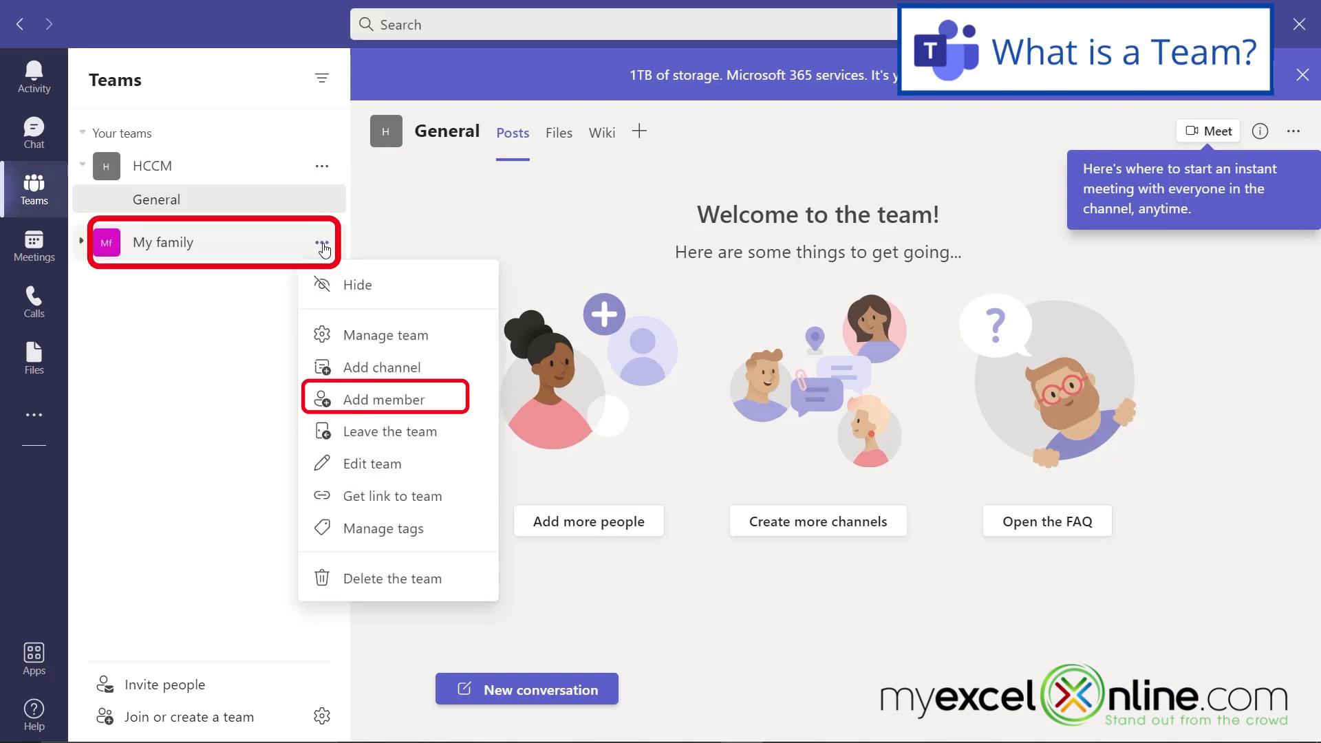
pyautogui.click(362, 413)
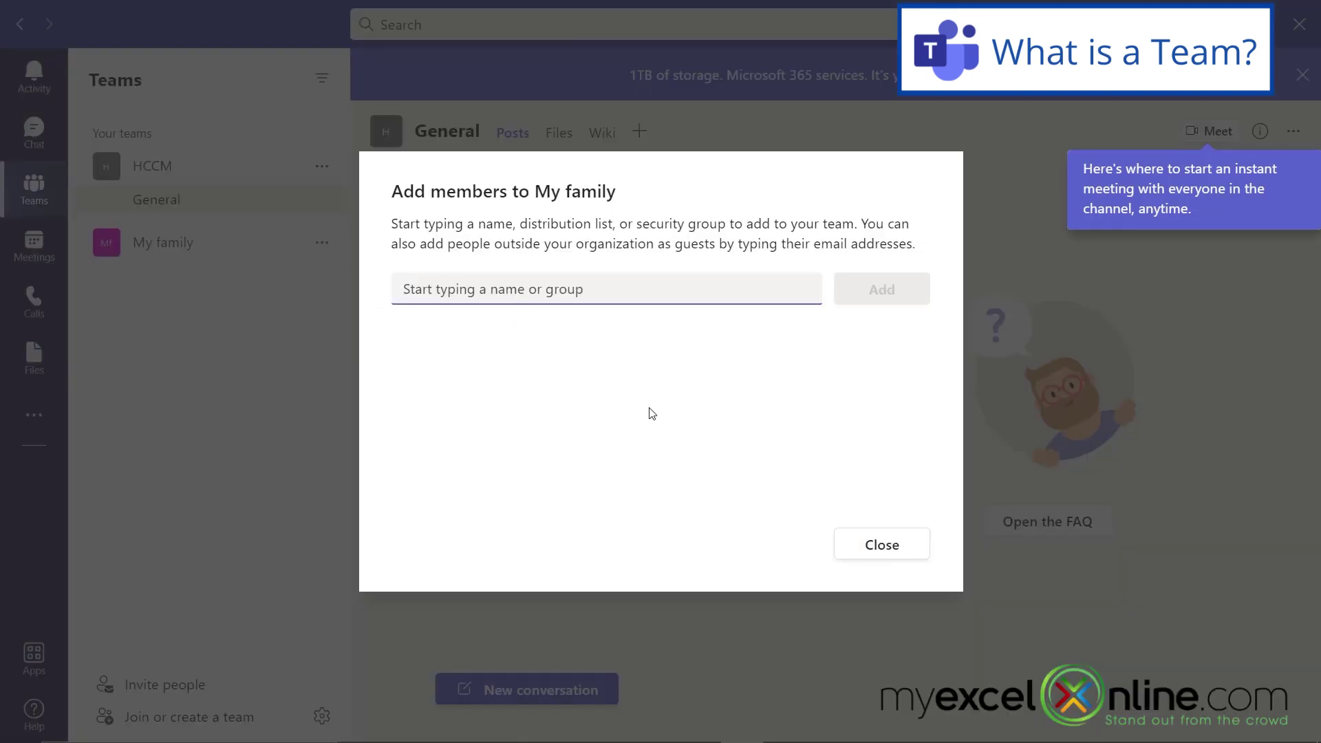
pyautogui.write('me@me.com')
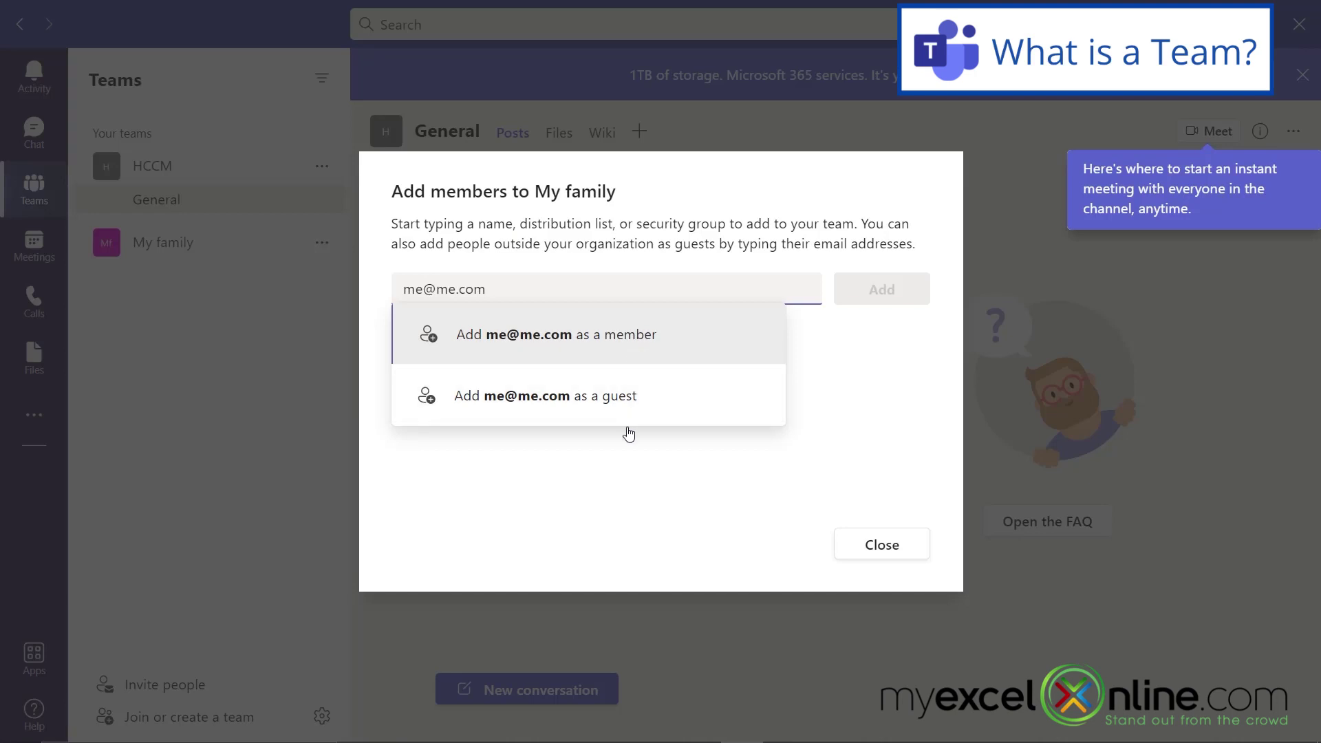
pyautogui.click(644, 408)
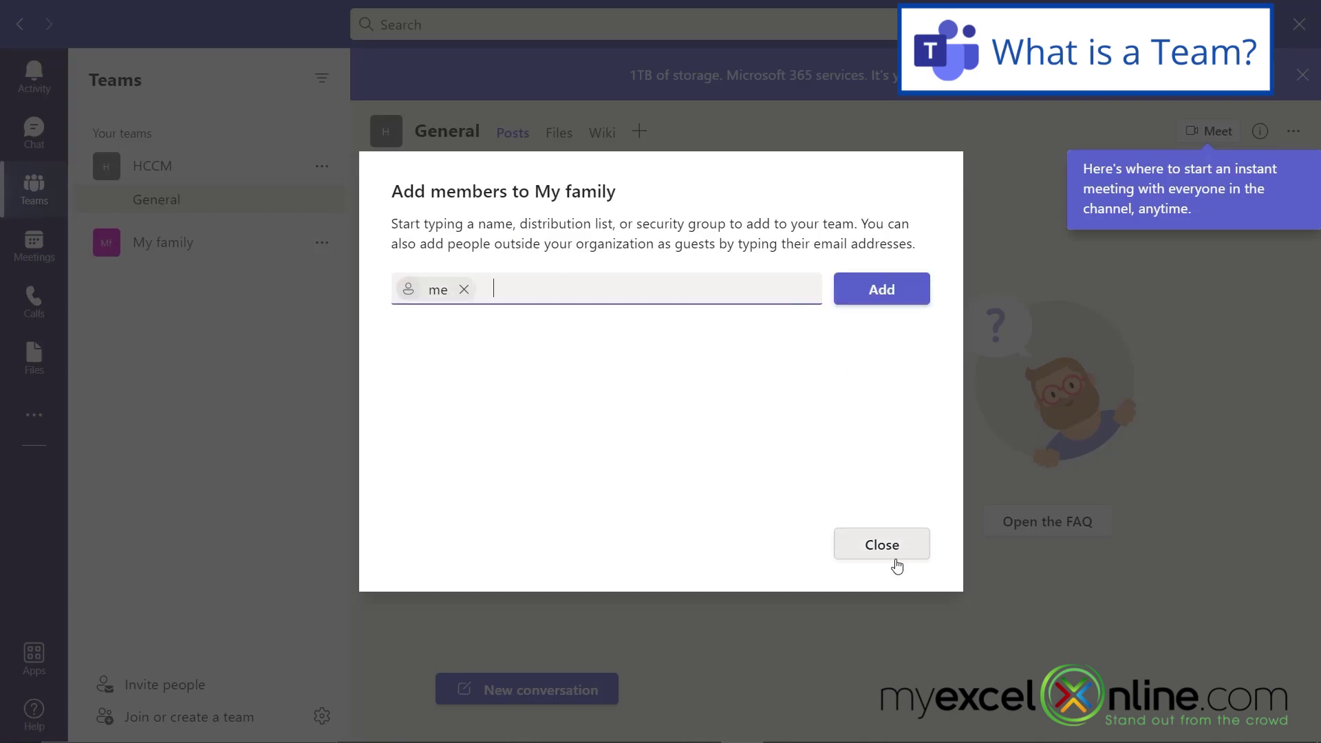
pyautogui.click(865, 300)
pyautogui.click(869, 336)
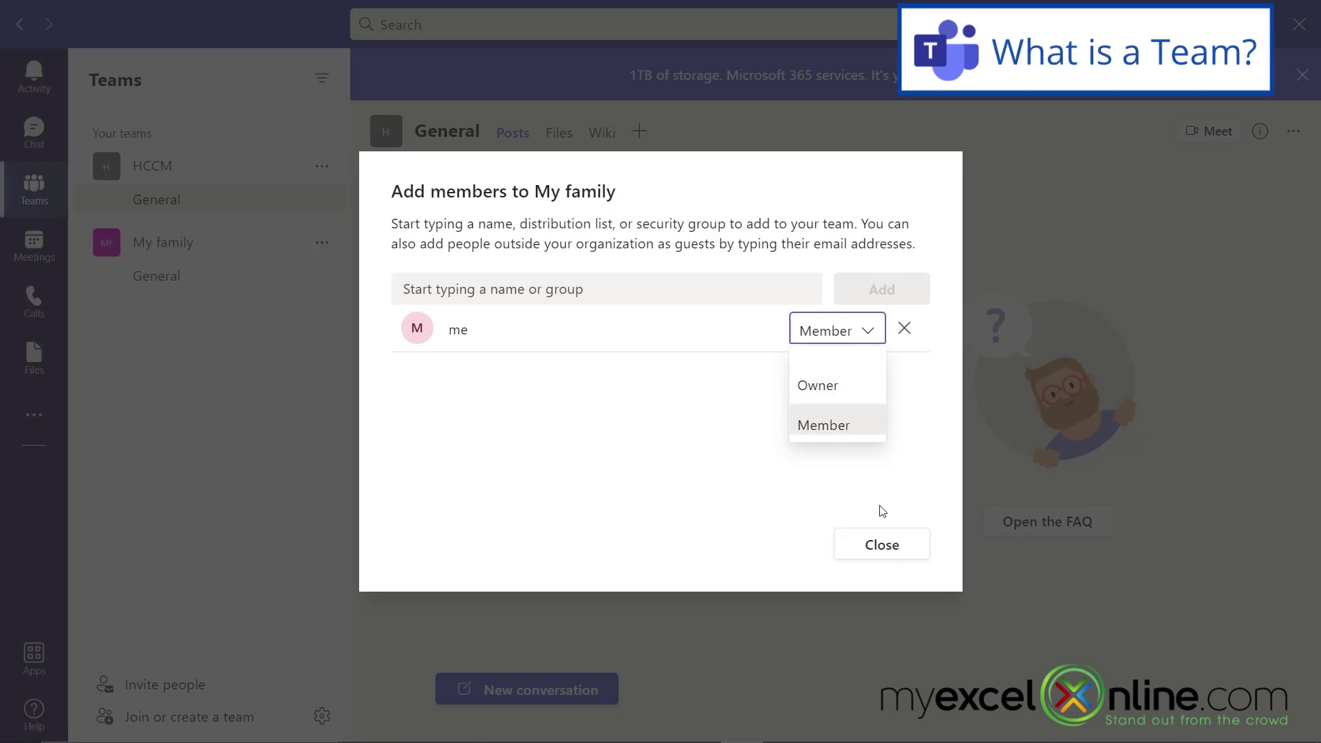
pyautogui.click(905, 532)
pyautogui.click(890, 551)
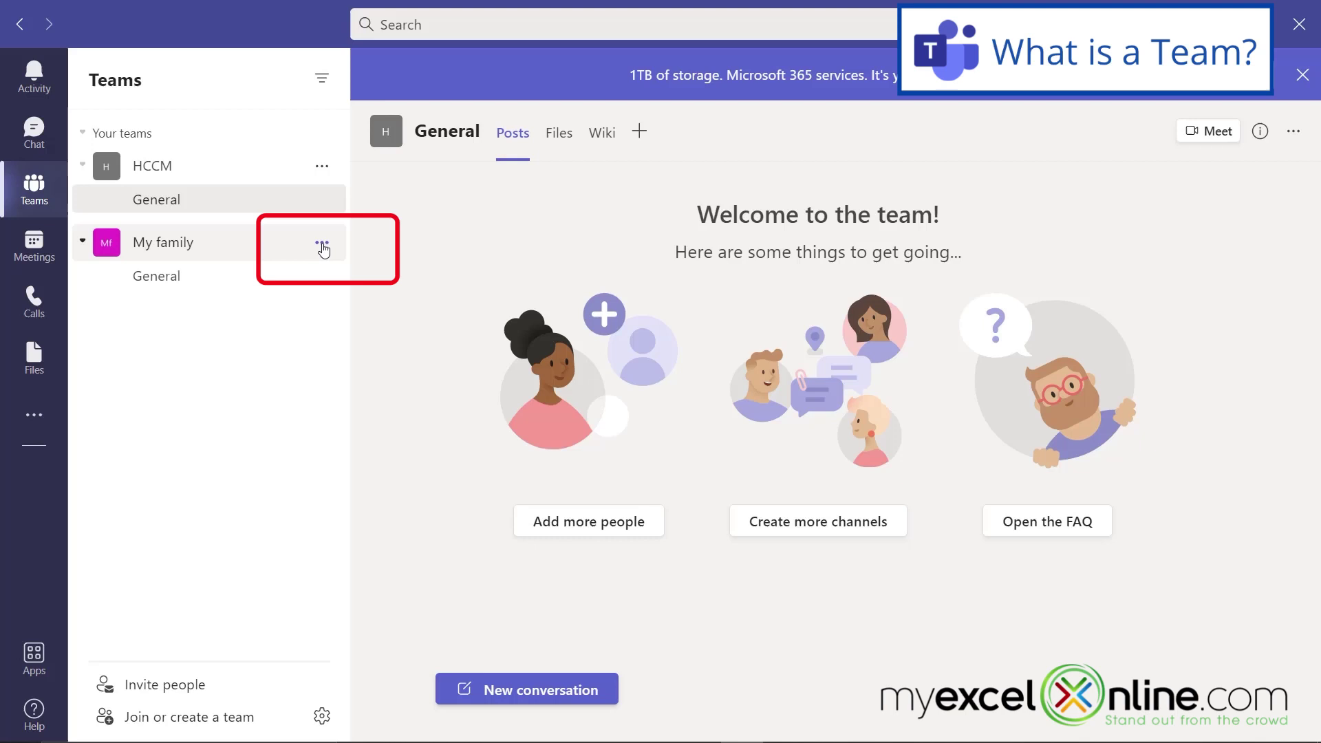
# Step: Find the new guest in My family's Members and guests list, then open its General channel
pyautogui.click(322, 245)
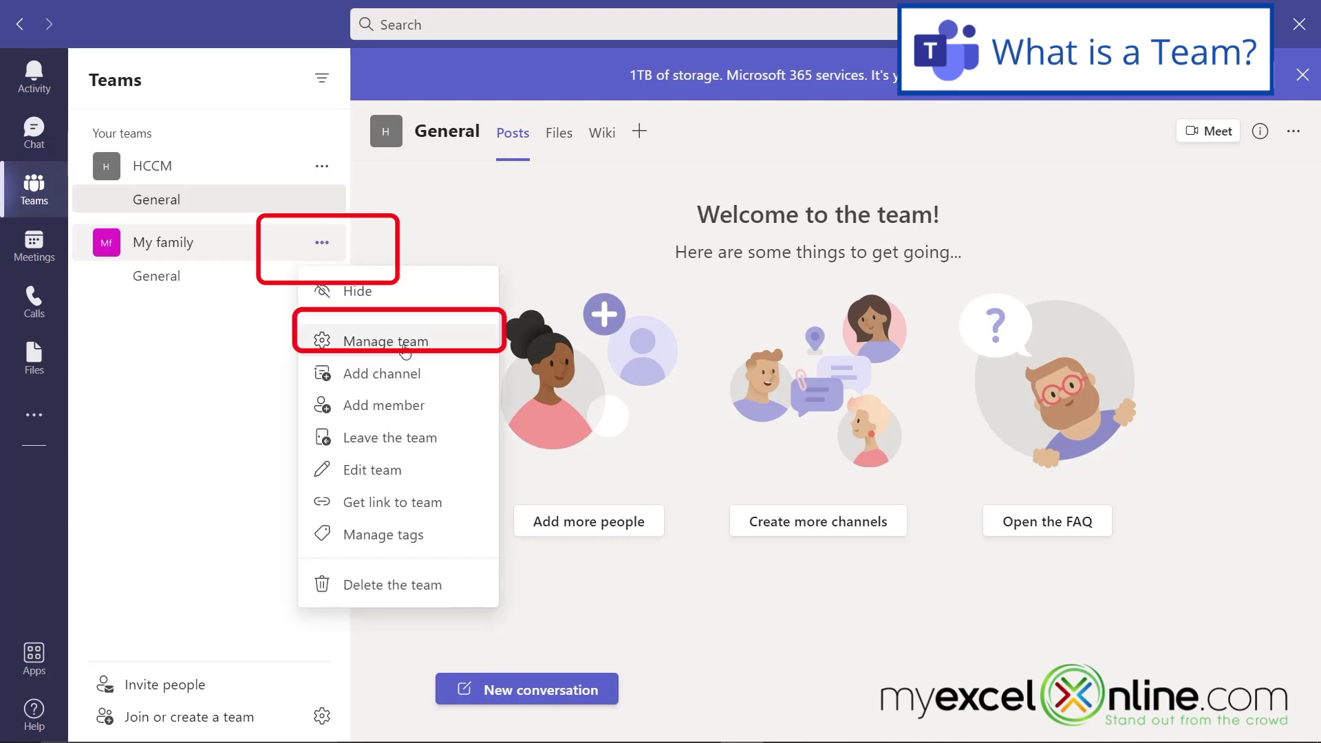
pyautogui.click(372, 336)
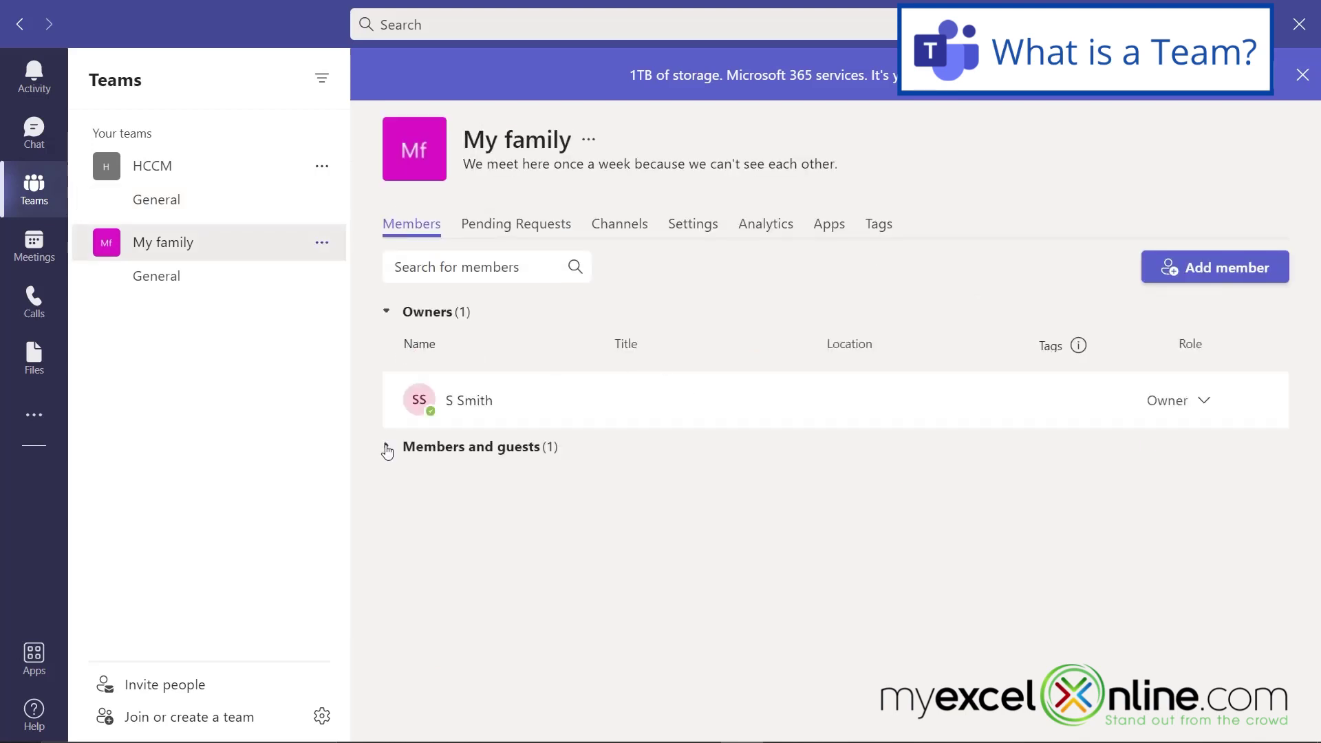
pyautogui.click(384, 446)
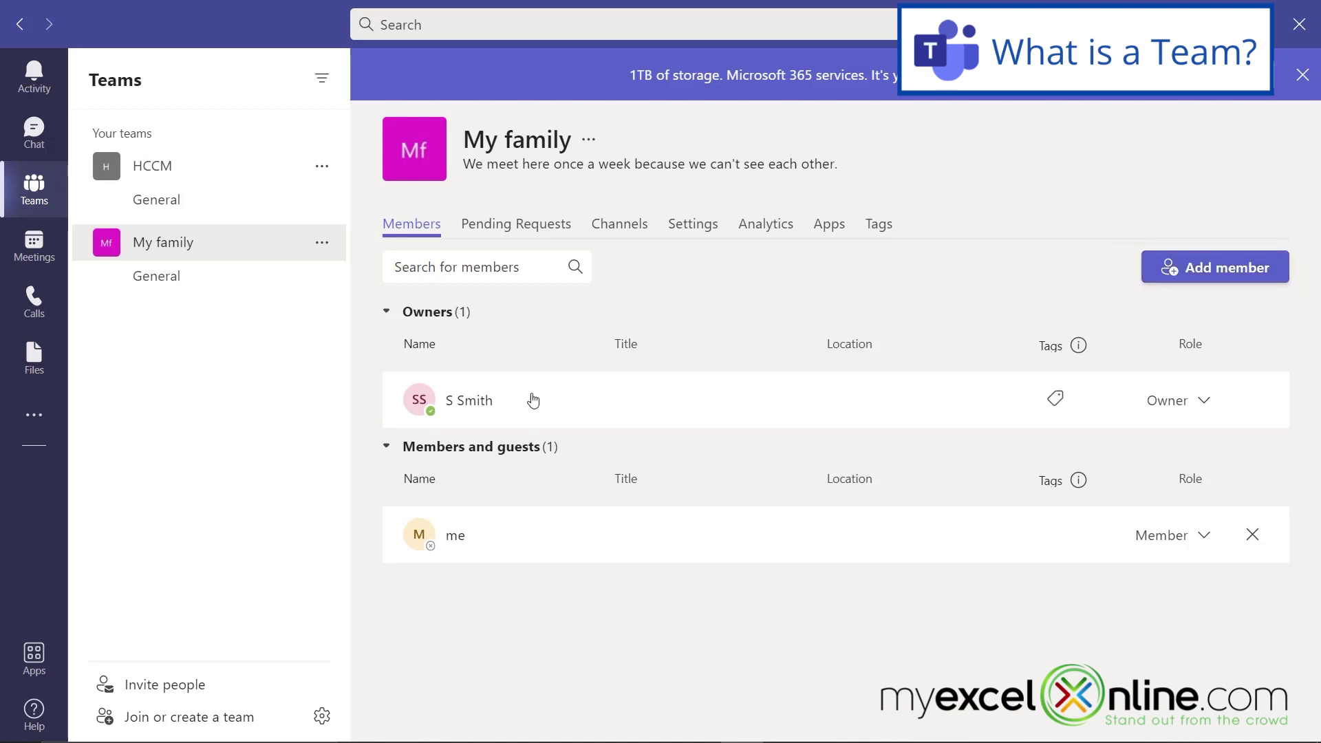
pyautogui.click(80, 244)
pyautogui.click(80, 244)
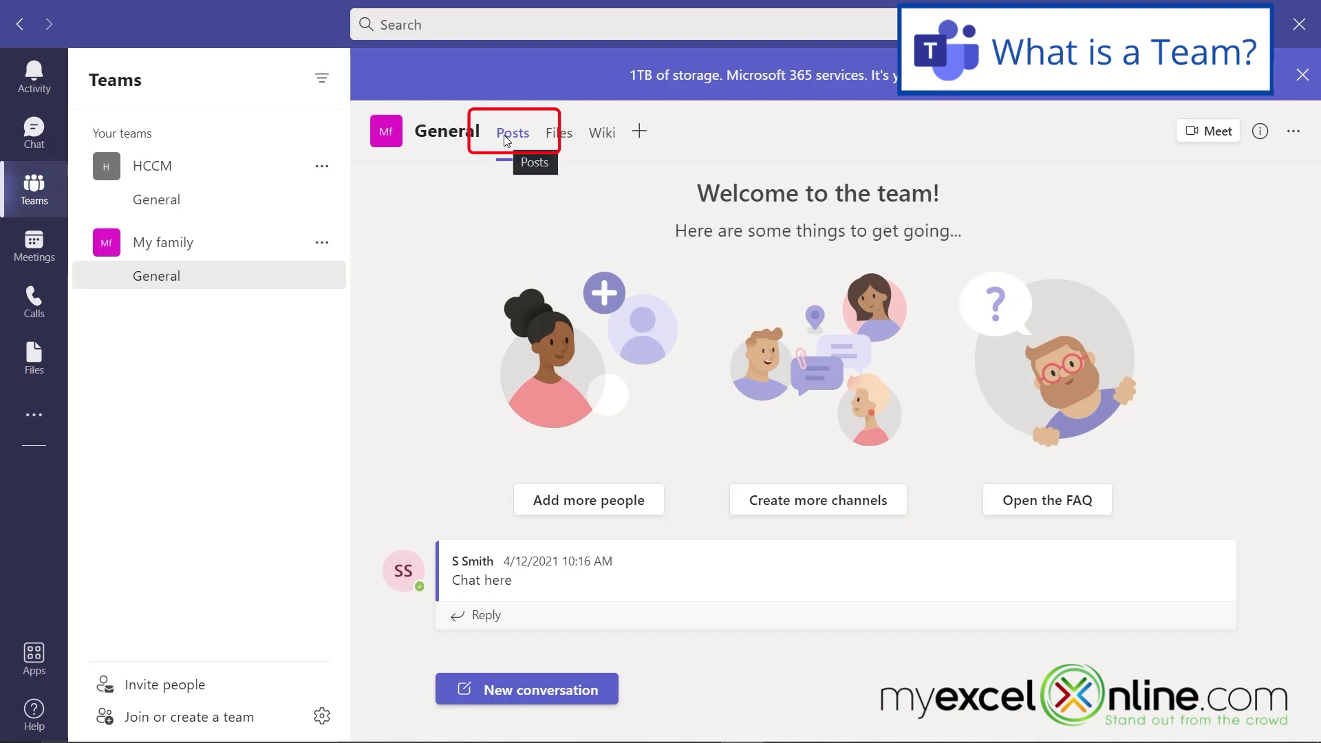
pyautogui.click(565, 146)
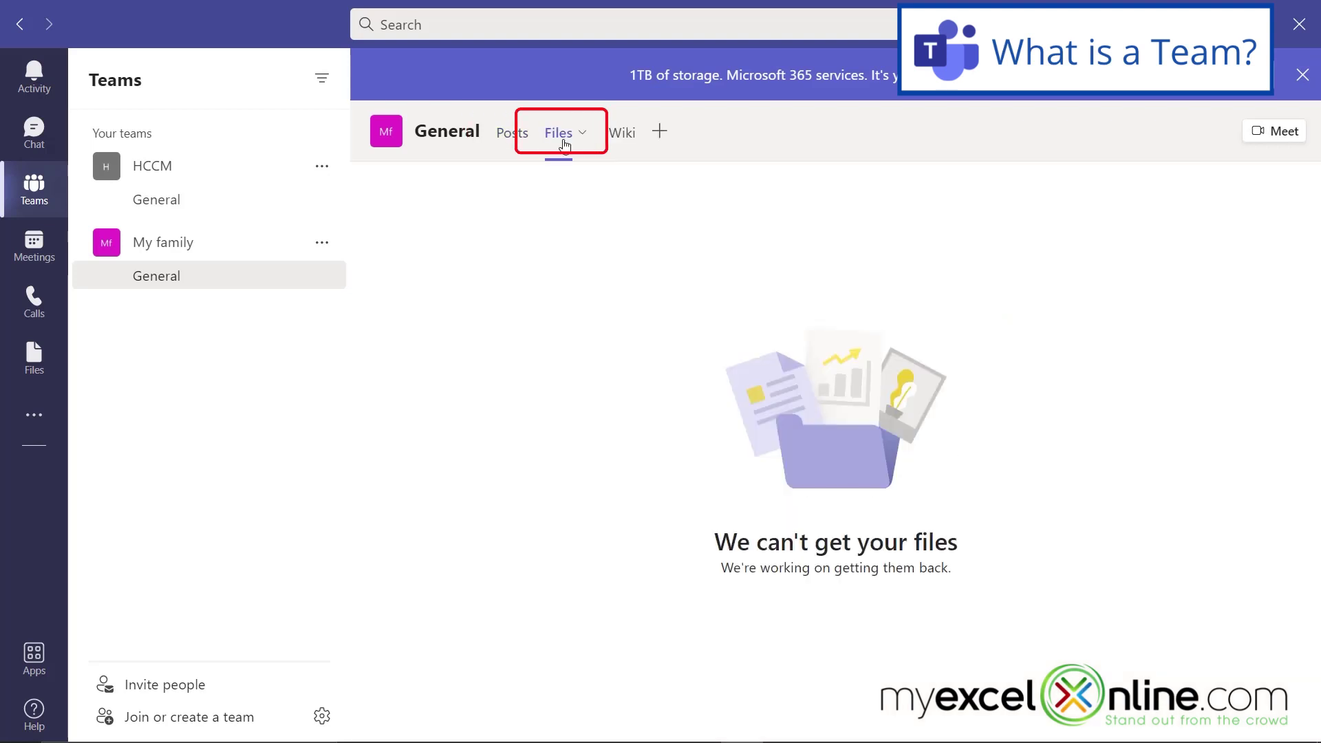
pyautogui.click(512, 134)
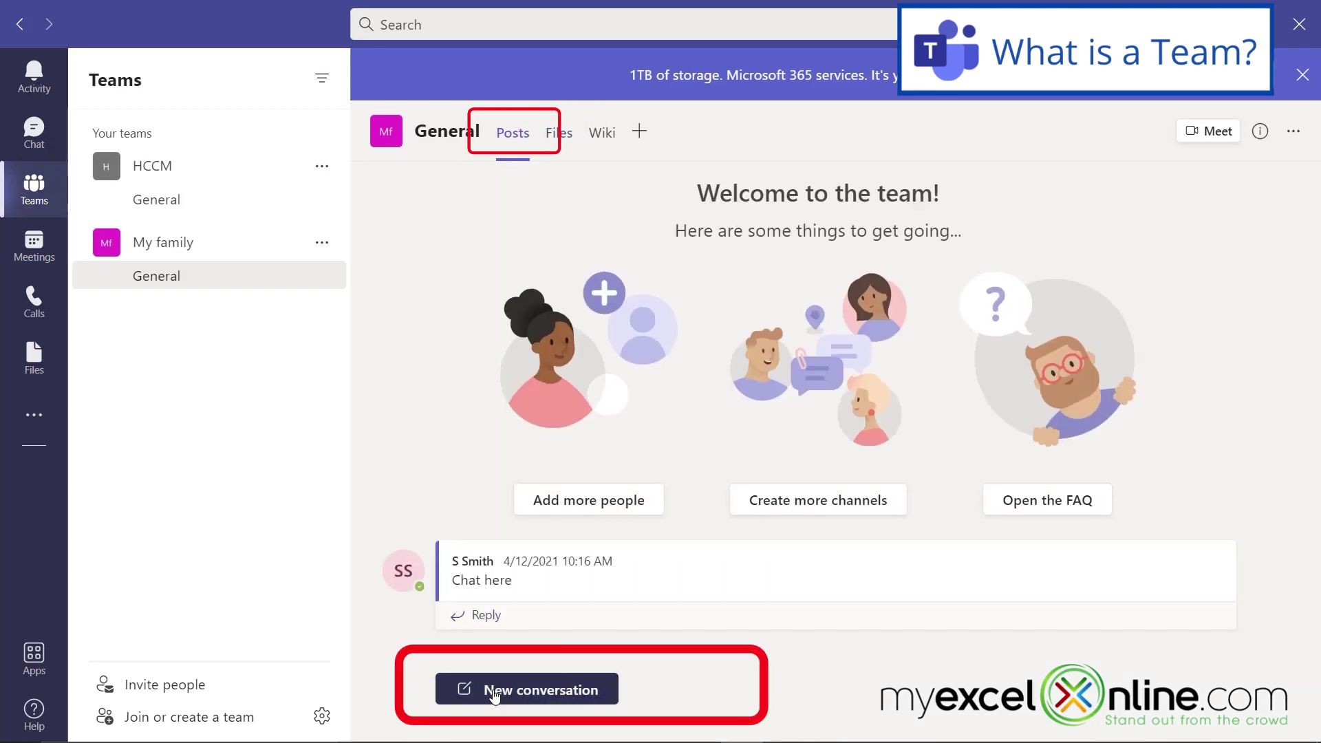
pyautogui.click(551, 689)
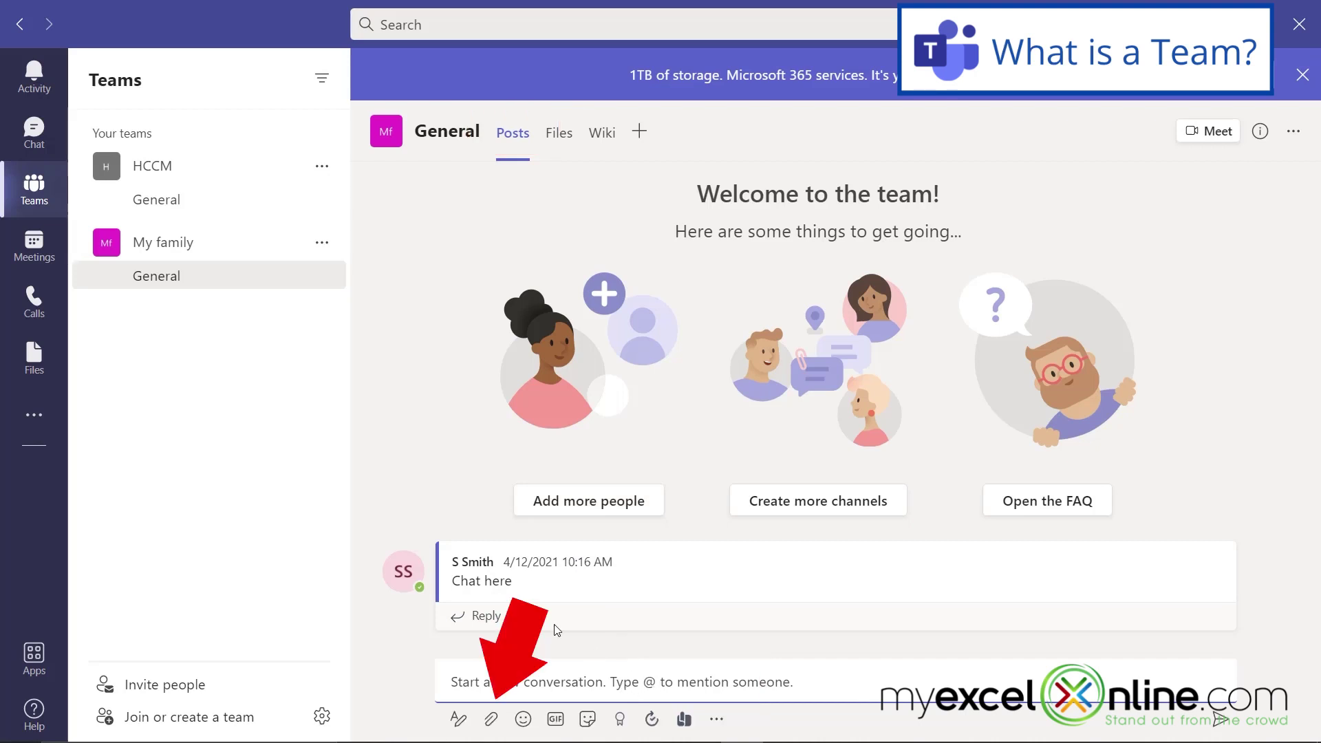
pyautogui.click(565, 140)
pyautogui.click(448, 183)
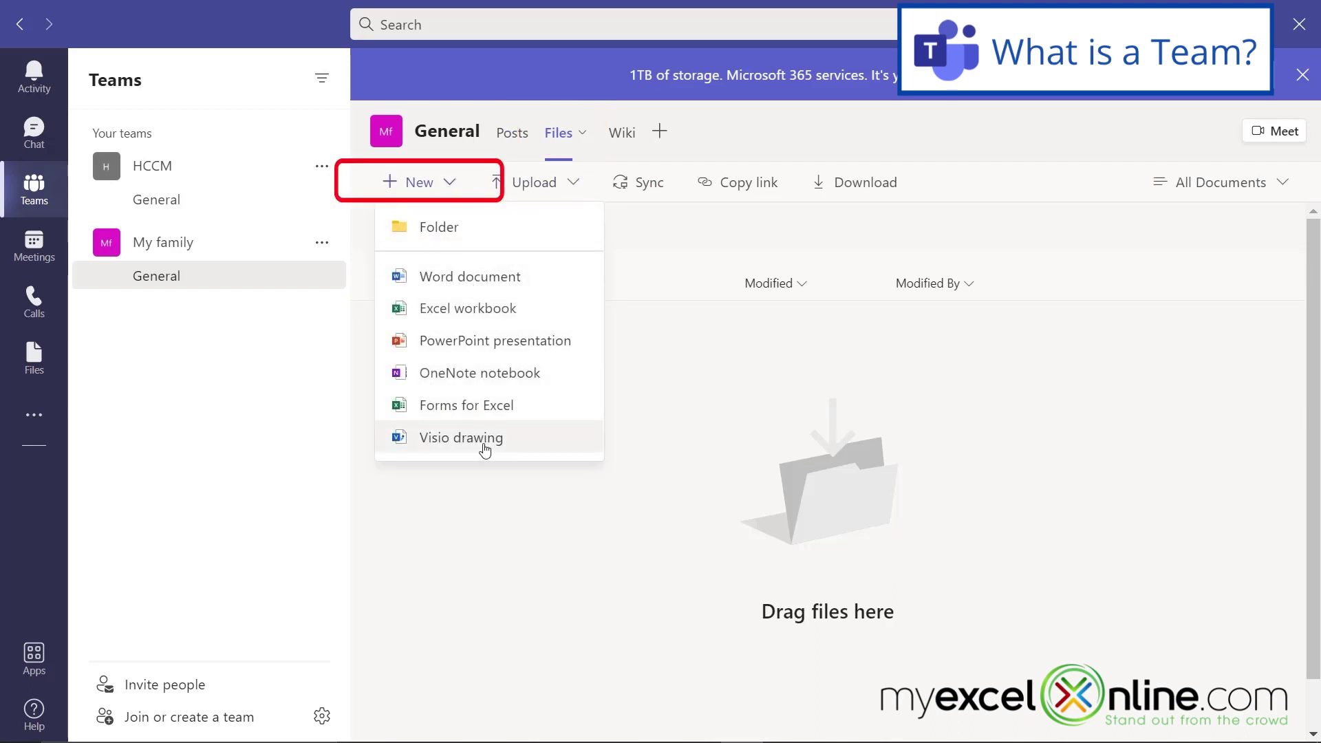
pyautogui.click(574, 183)
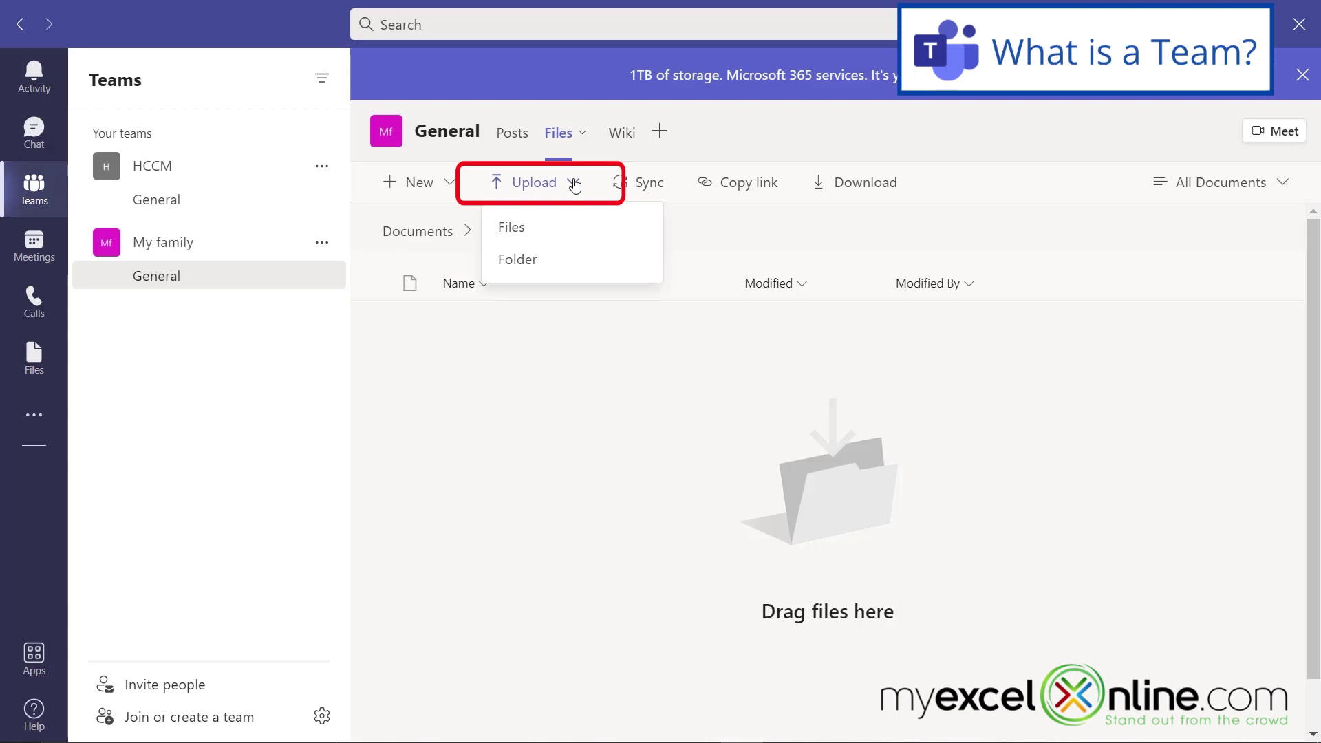
pyautogui.click(575, 183)
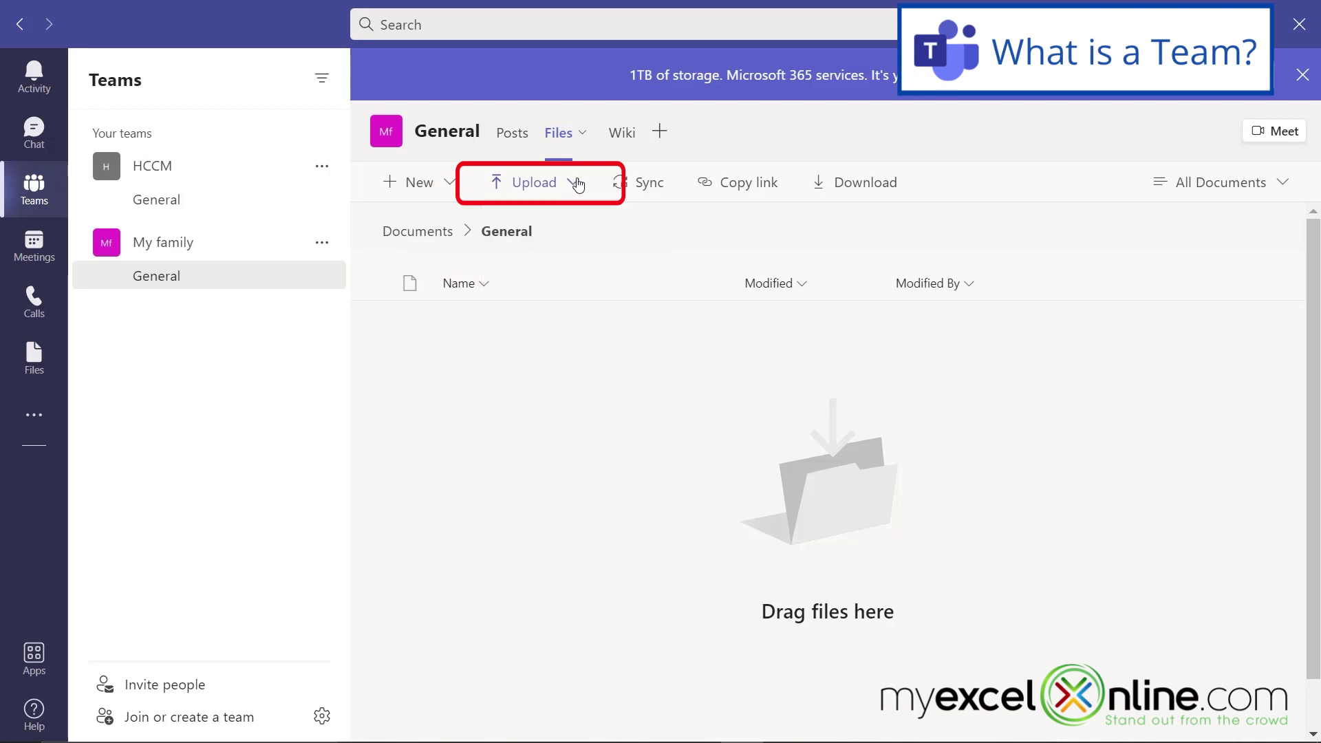
pyautogui.click(511, 136)
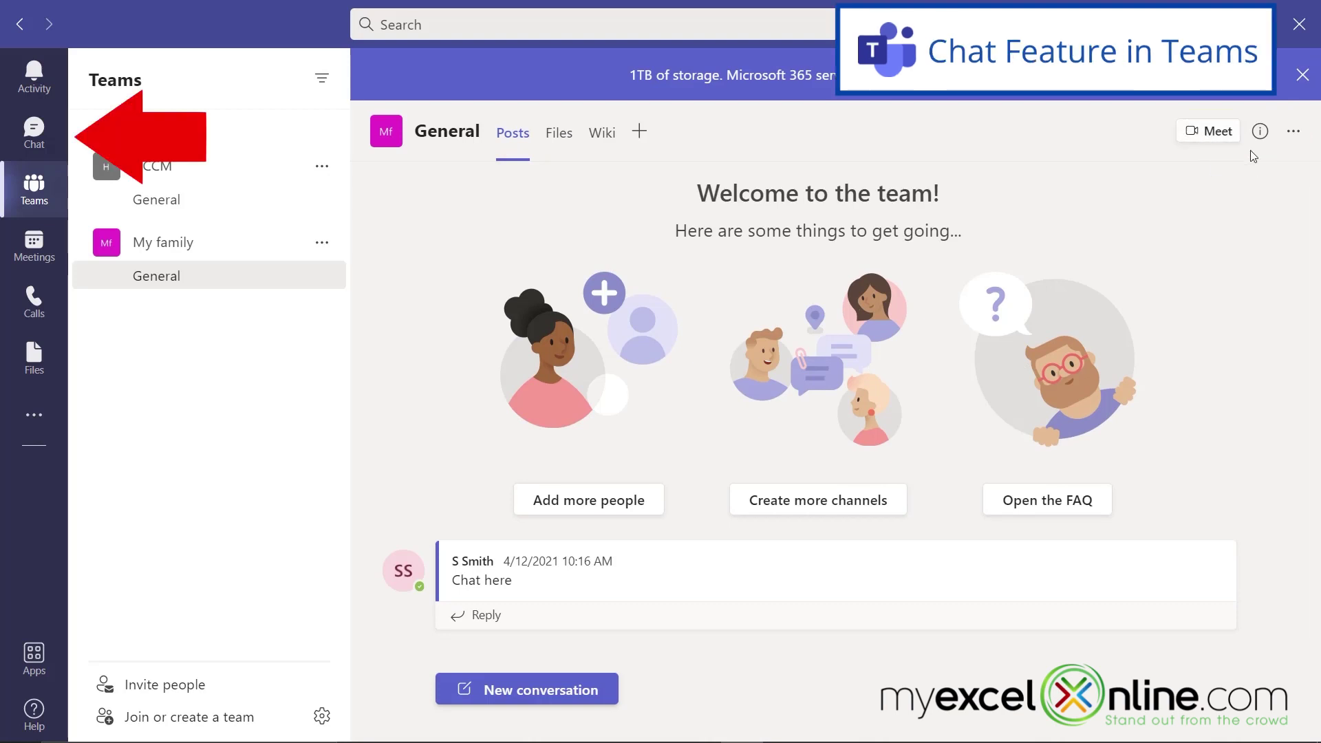
# Step: In Chat, view the meeting chat's empty Files page and its Meeting Notes tab
pyautogui.click(33, 130)
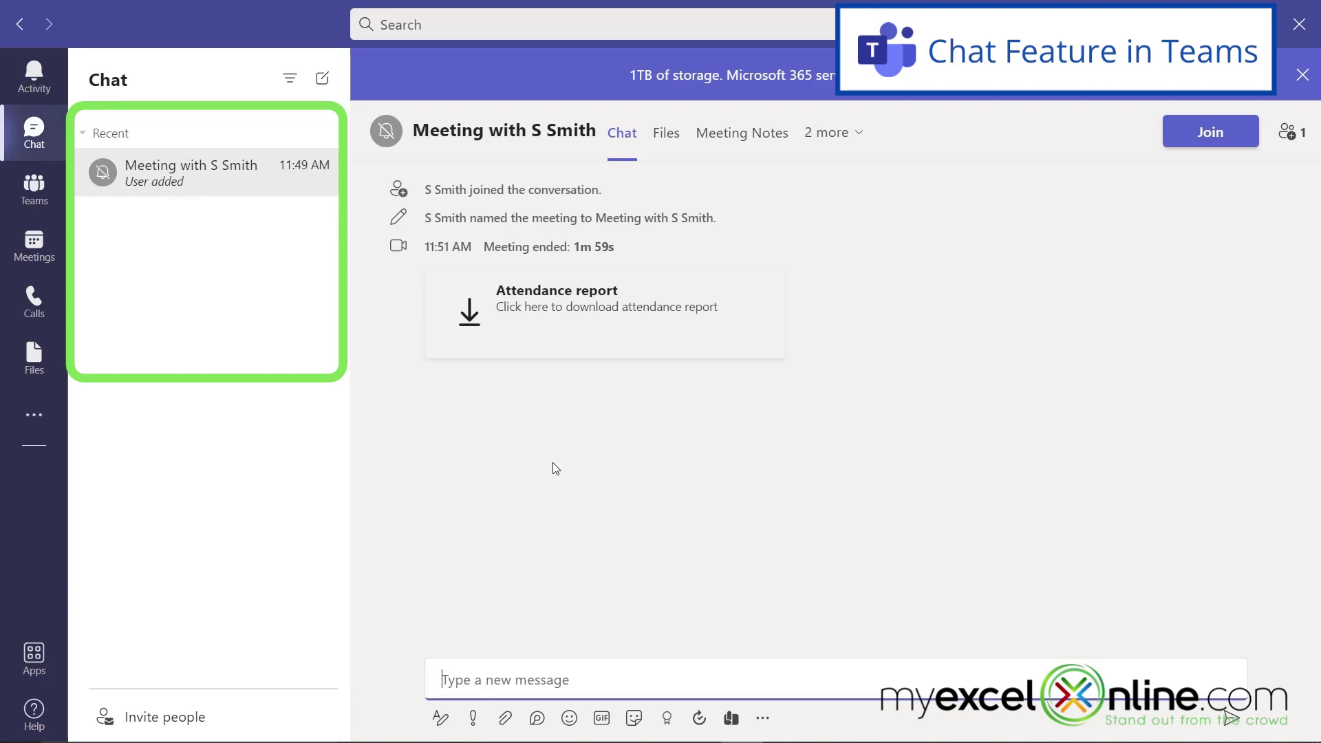
pyautogui.click(666, 140)
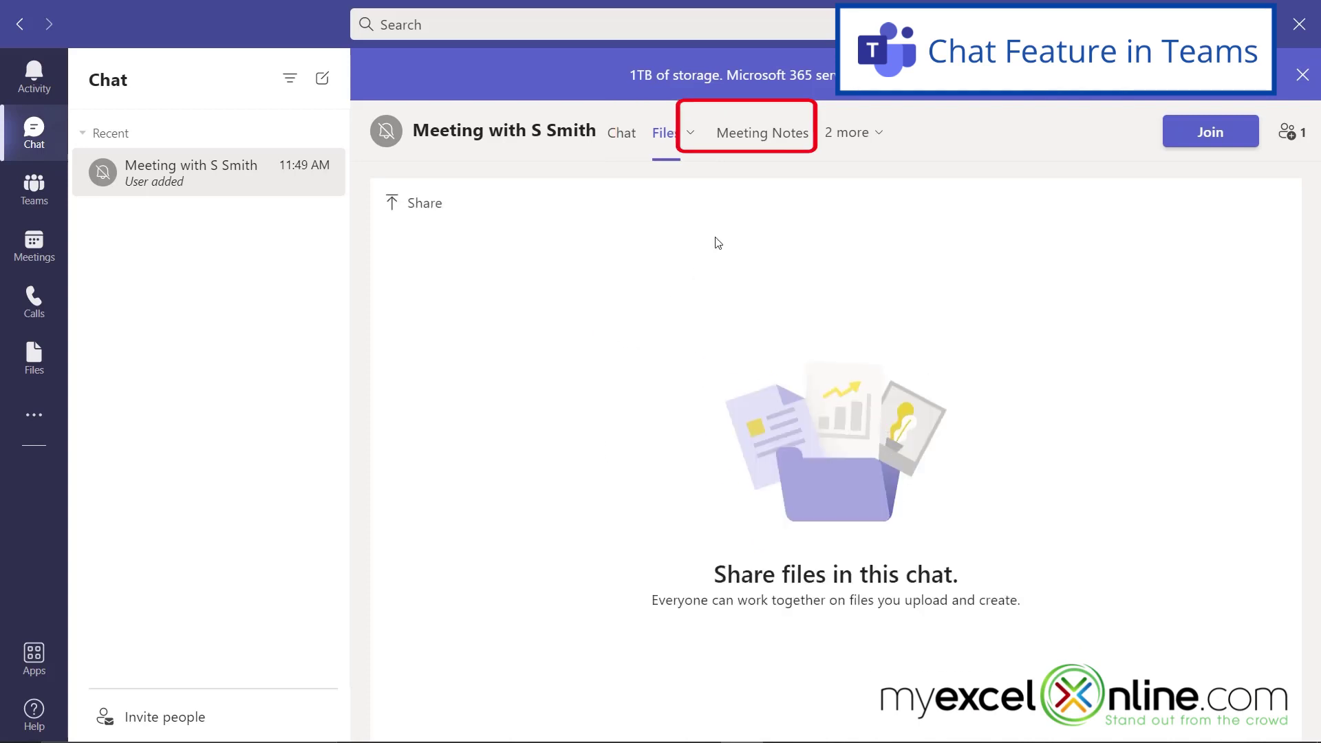
pyautogui.click(768, 137)
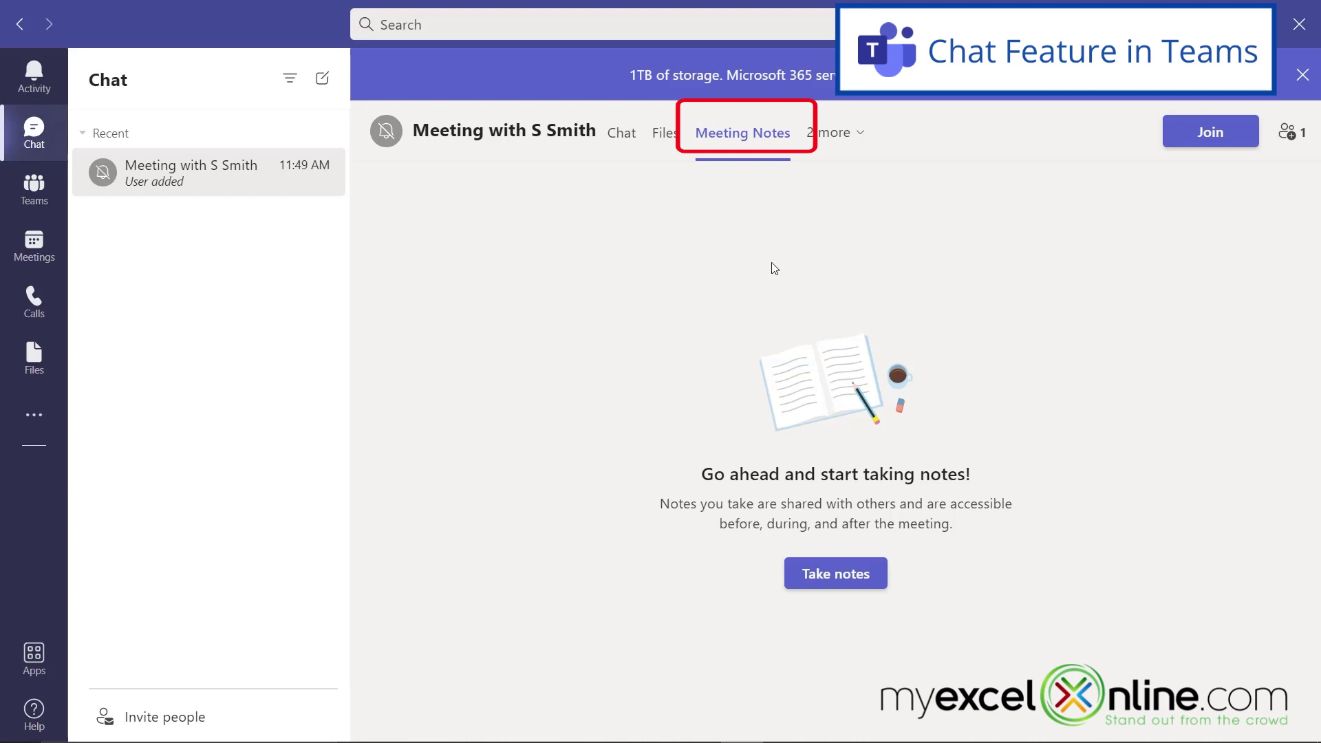
# Step: In Calls, enter a phone number, view the empty Contacts list, then go to Files
pyautogui.click(29, 302)
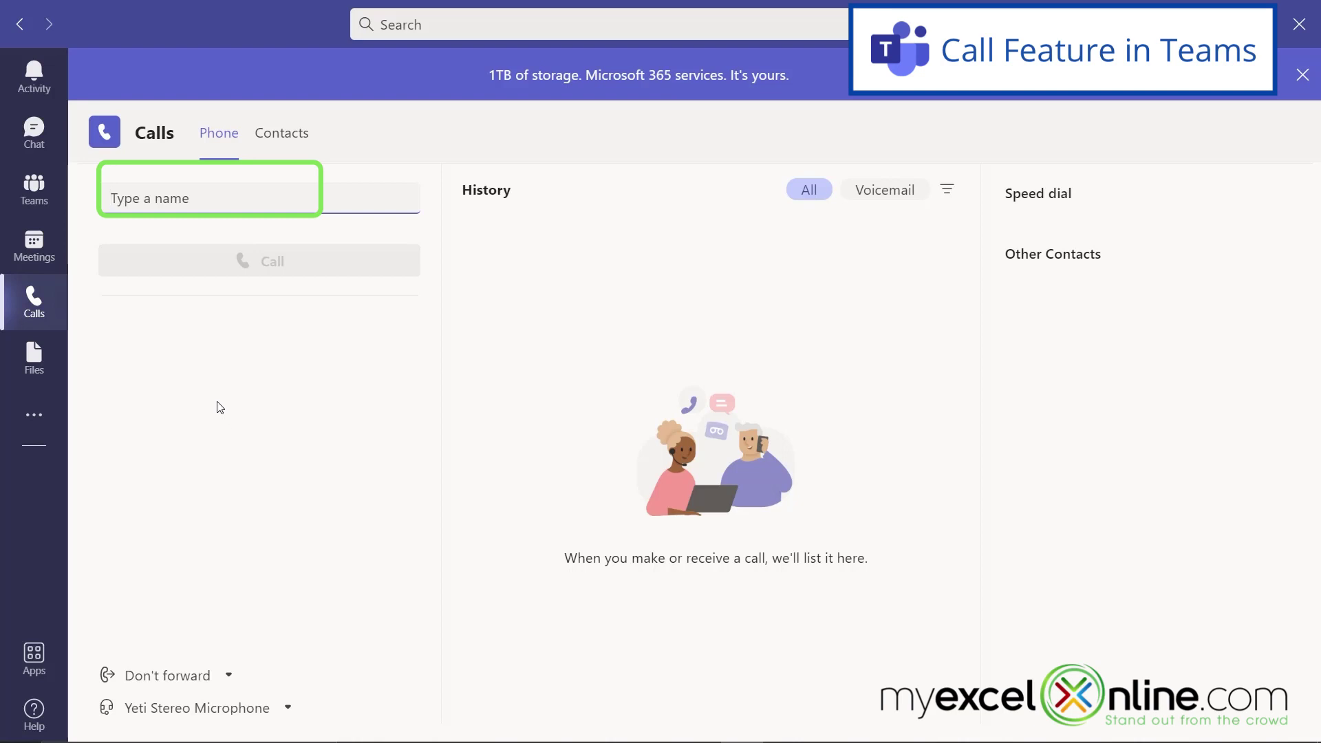
pyautogui.write('9999999999')
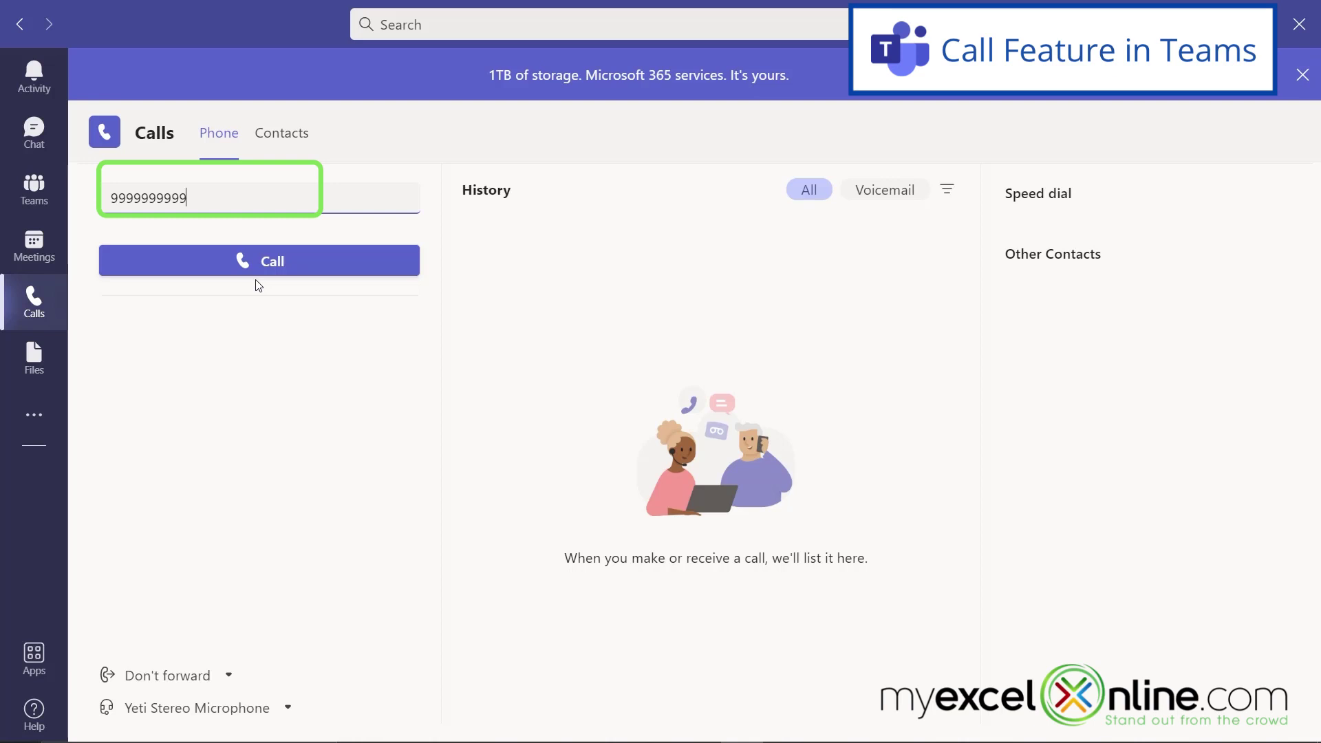
pyautogui.click(288, 139)
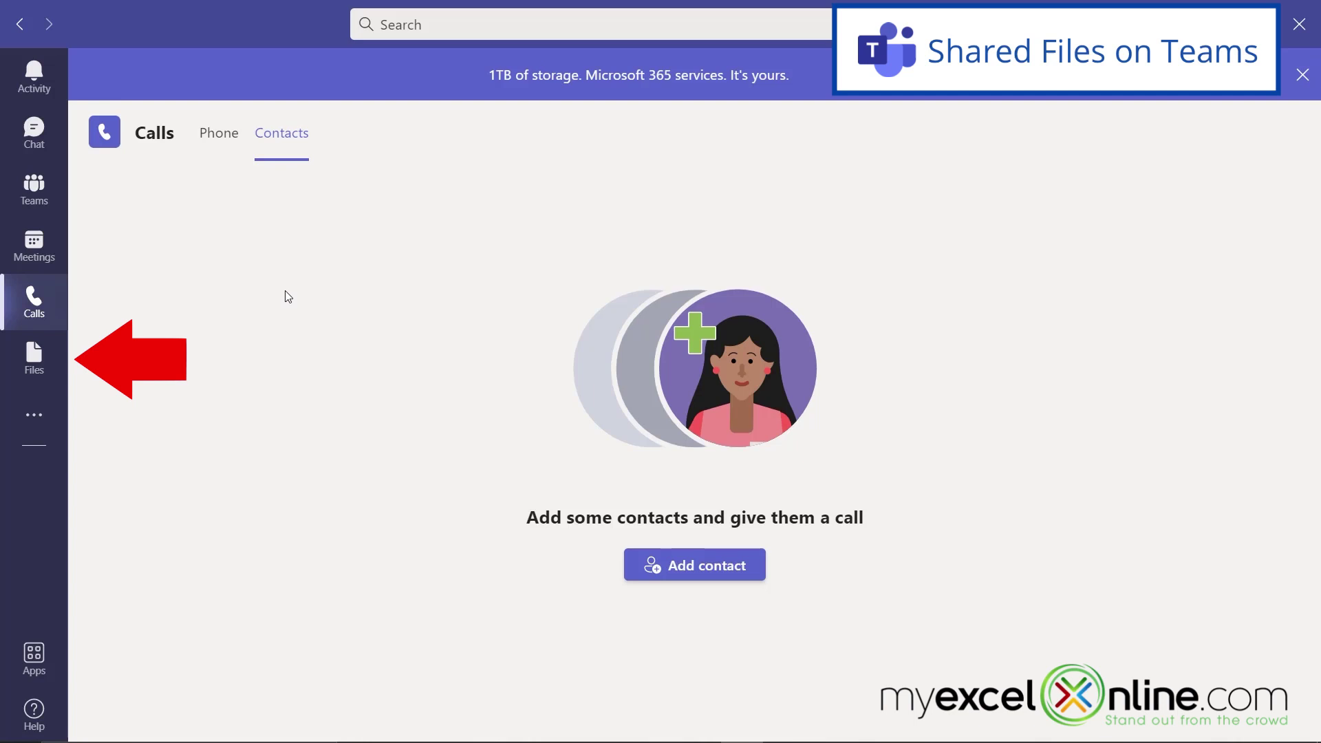
pyautogui.click(34, 358)
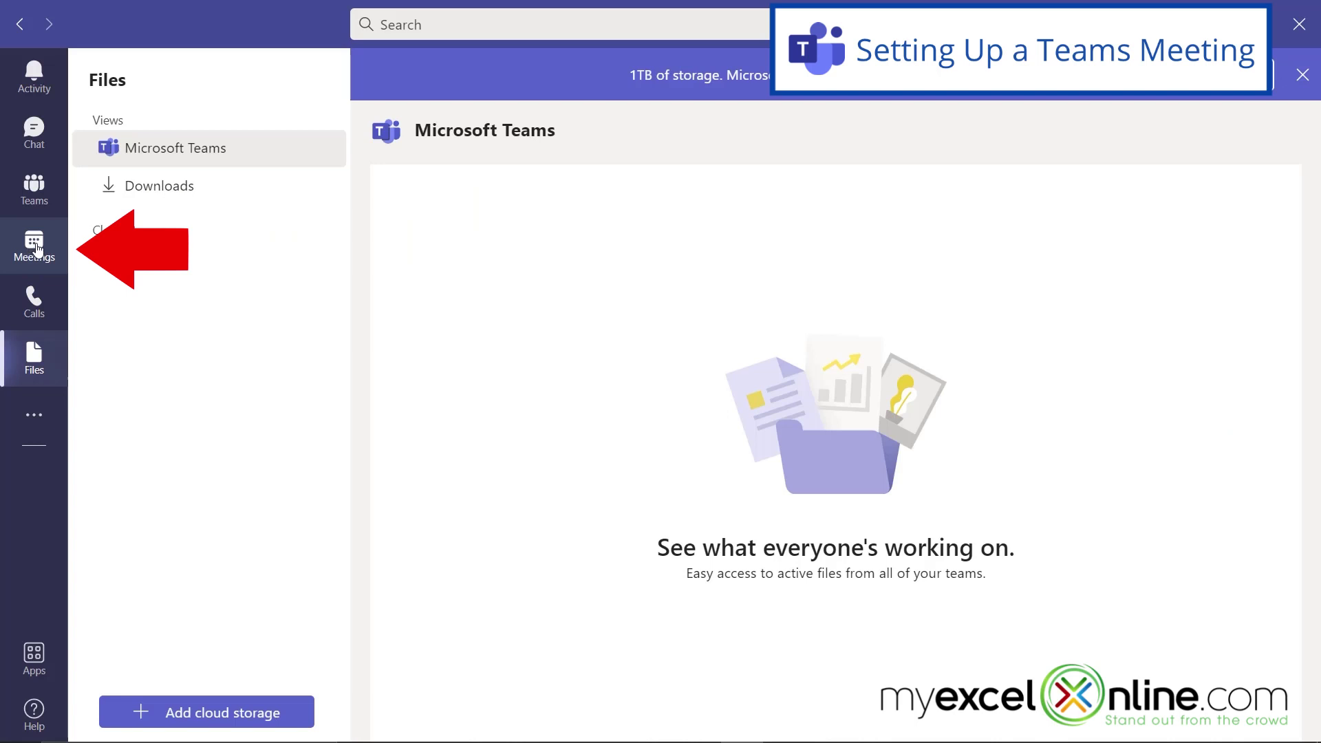
# Step: Go to the Meetings page with its prompt to schedule the next meeting
pyautogui.click(36, 247)
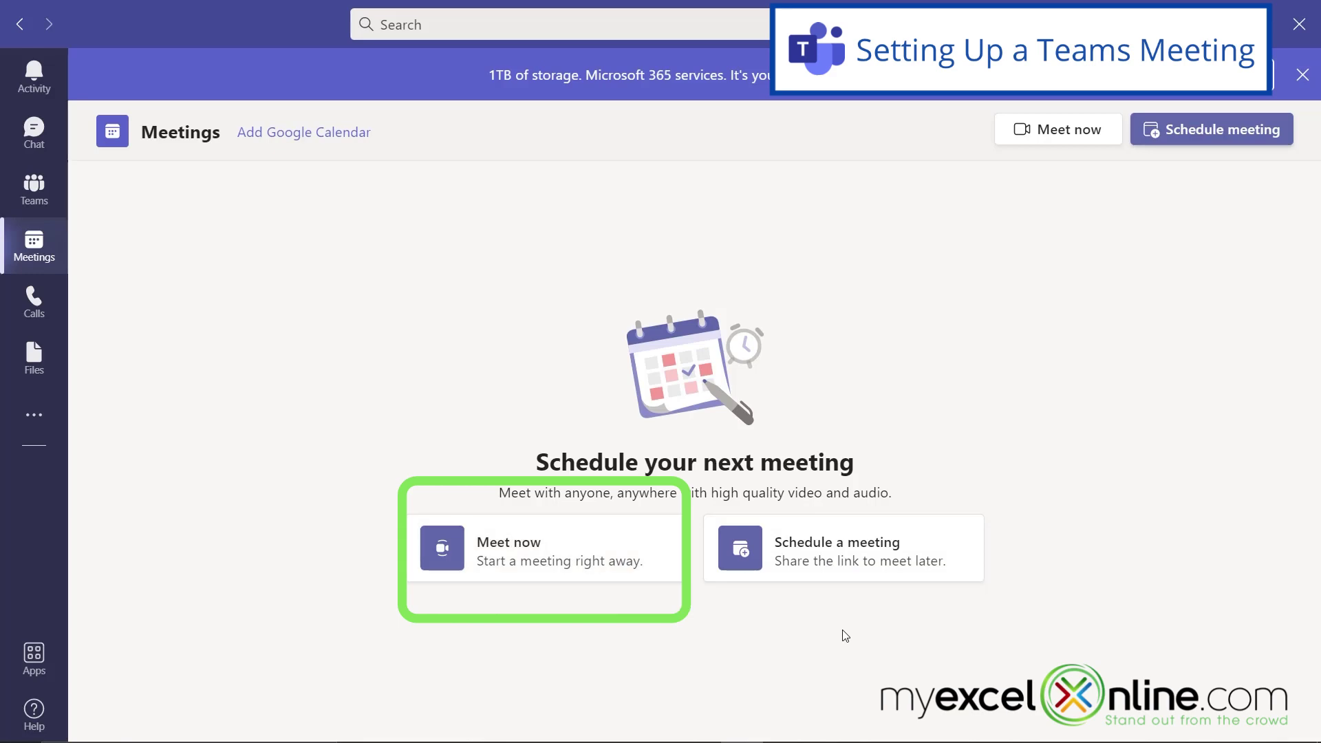
# Step: Schedule a 30-minute meeting titled 'My Meeting' for 3/28/2022 at 1:00 PM
pyautogui.click(802, 554)
pyautogui.press('BackSpace')
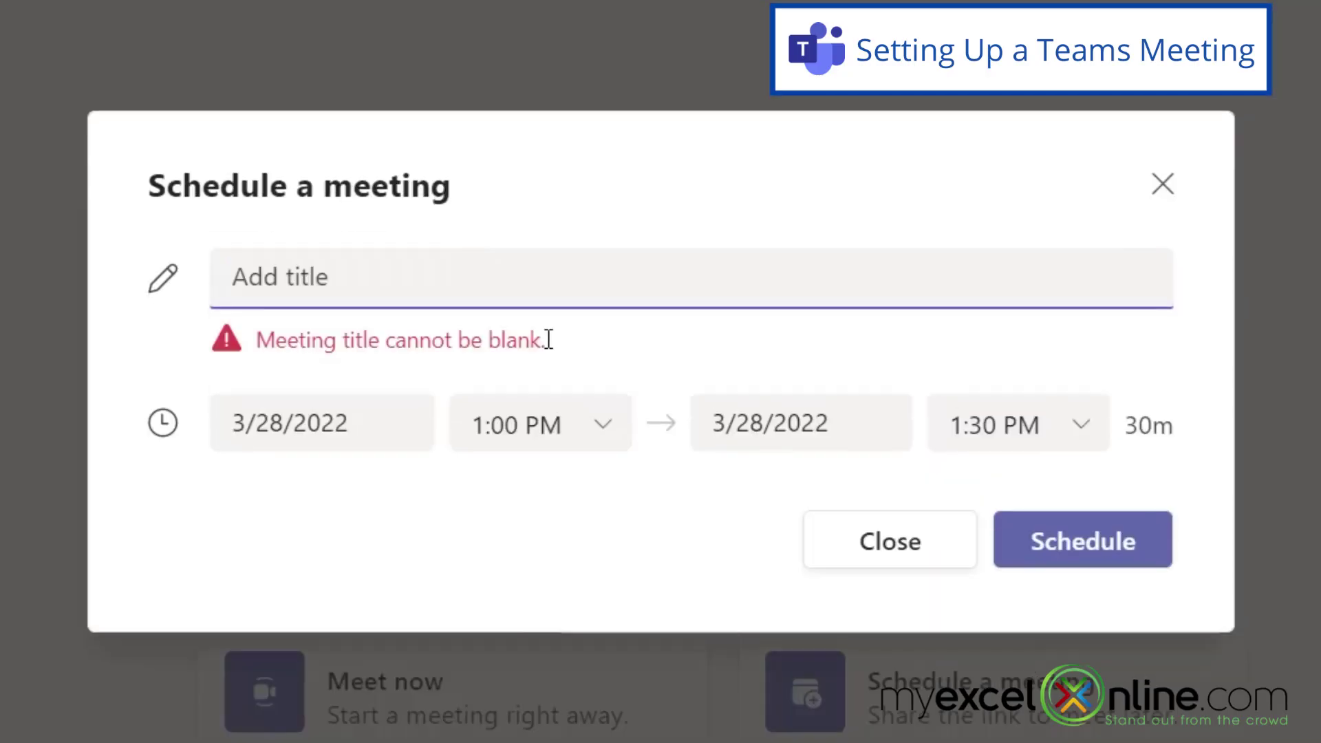
pyautogui.write('My Meeting')
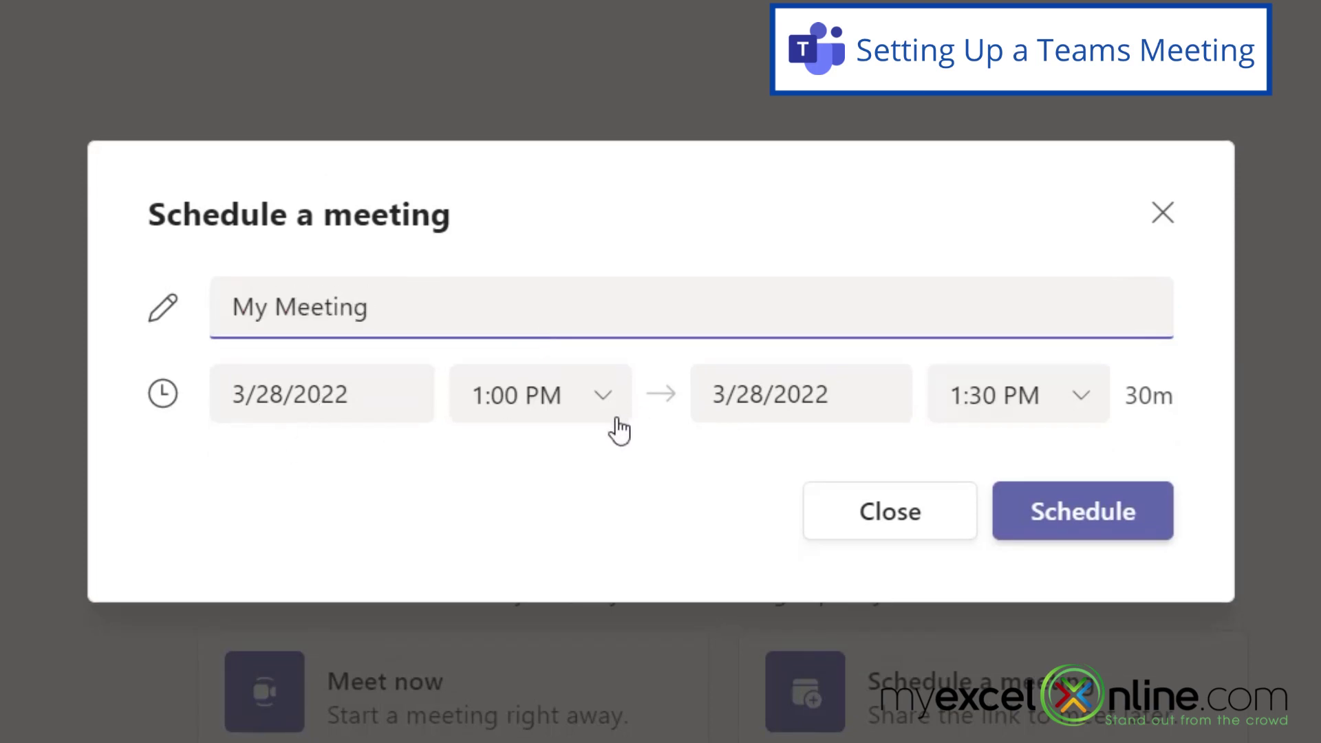
pyautogui.click(1088, 526)
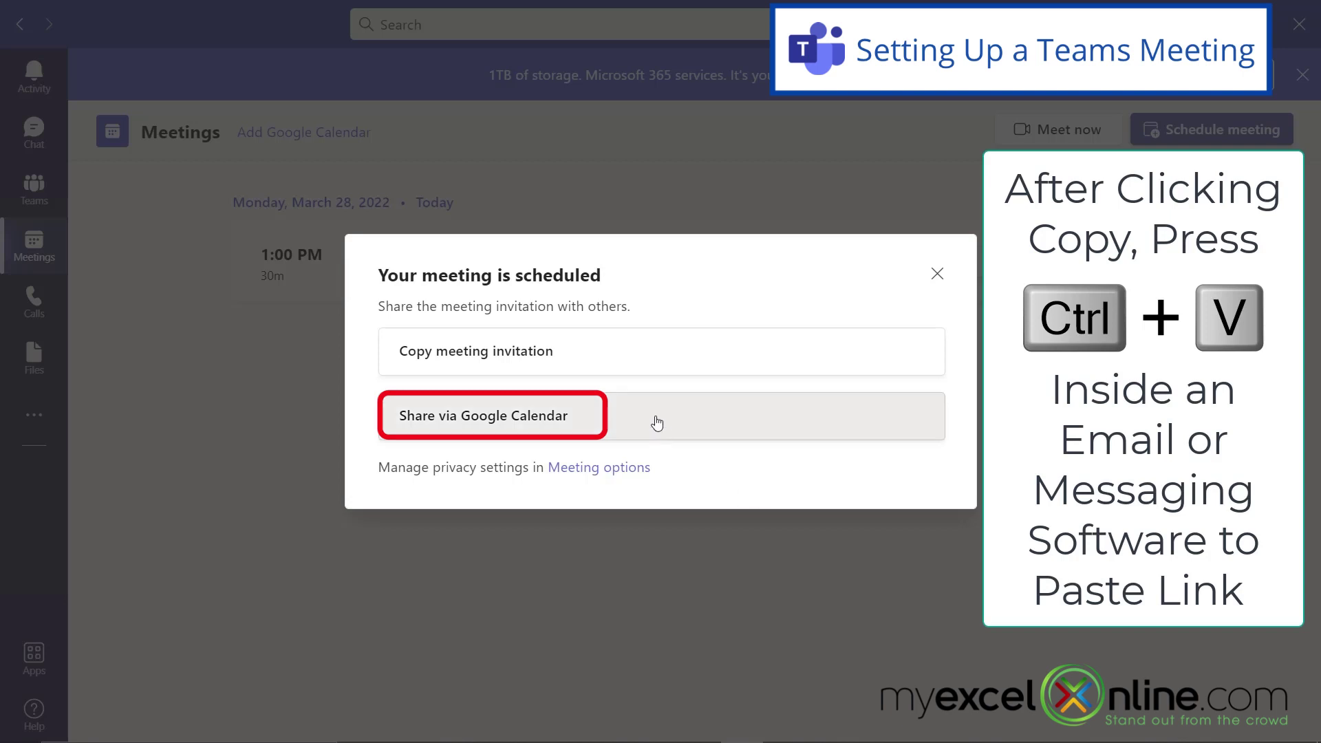
pyautogui.click(937, 274)
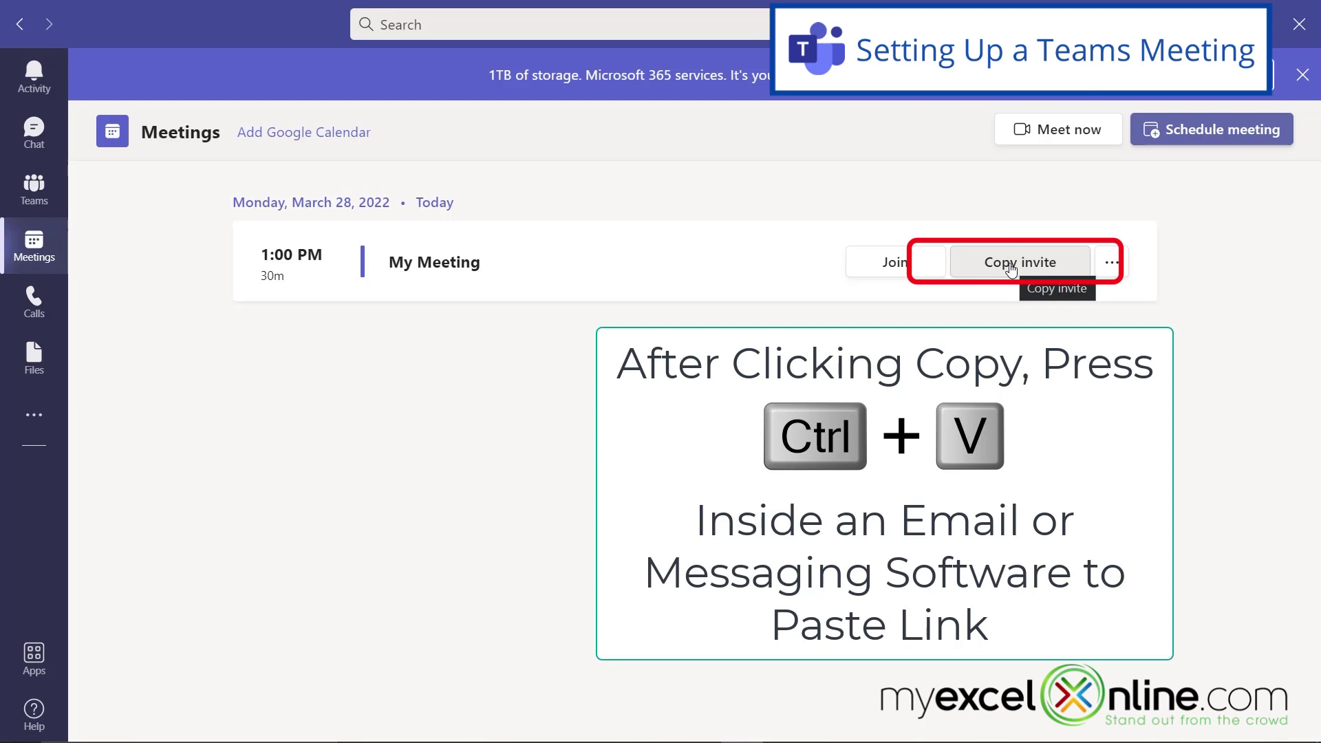
# Step: Delete 'My Meeting' from the Meetings list and confirm the deletion
pyautogui.click(1123, 270)
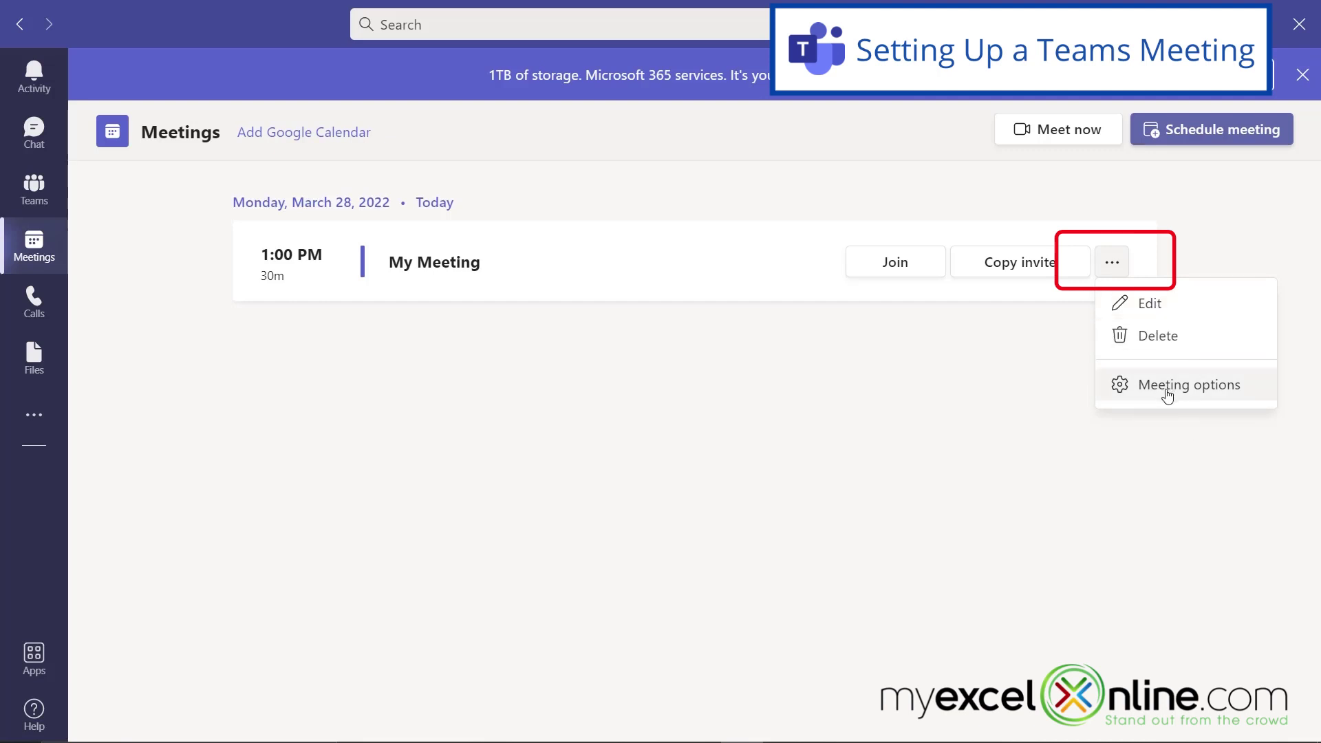
pyautogui.click(1154, 336)
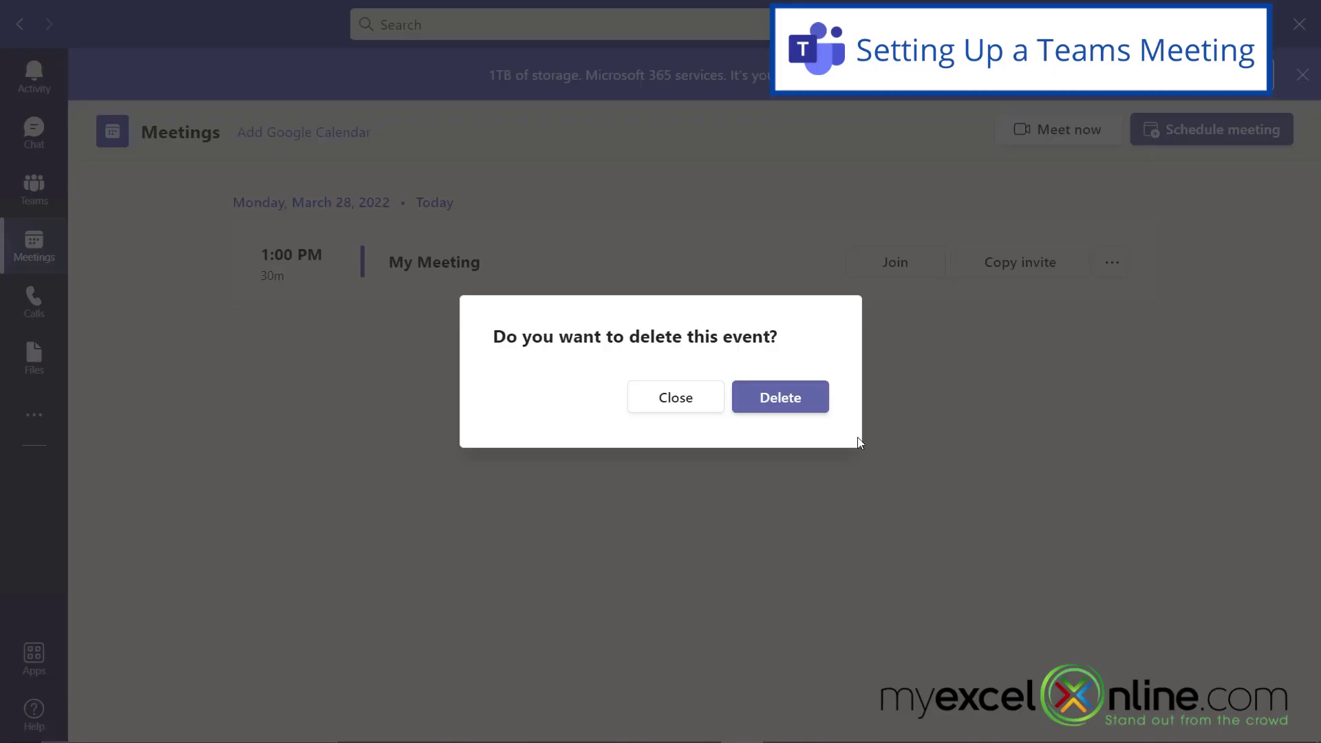
pyautogui.click(775, 395)
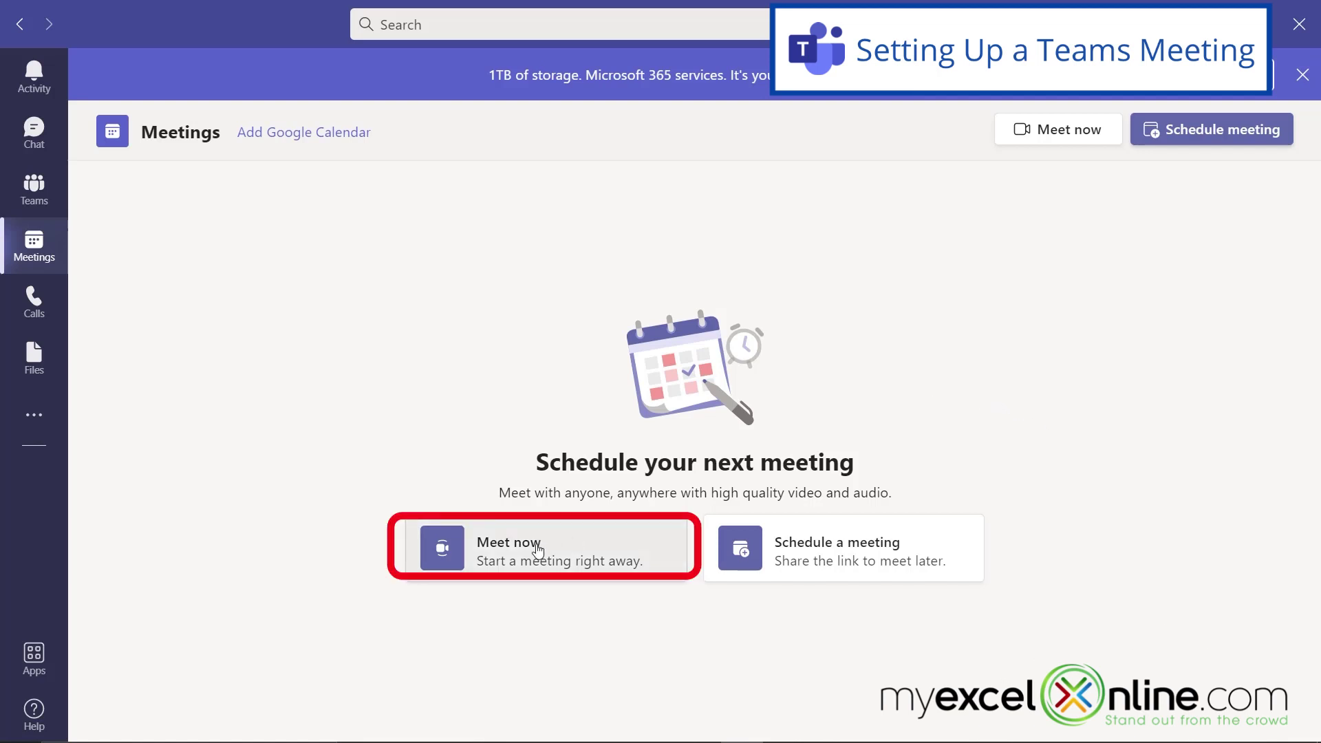
# Step: Start a Meet now meeting, preview the camera, then switch the camera back off
pyautogui.click(538, 550)
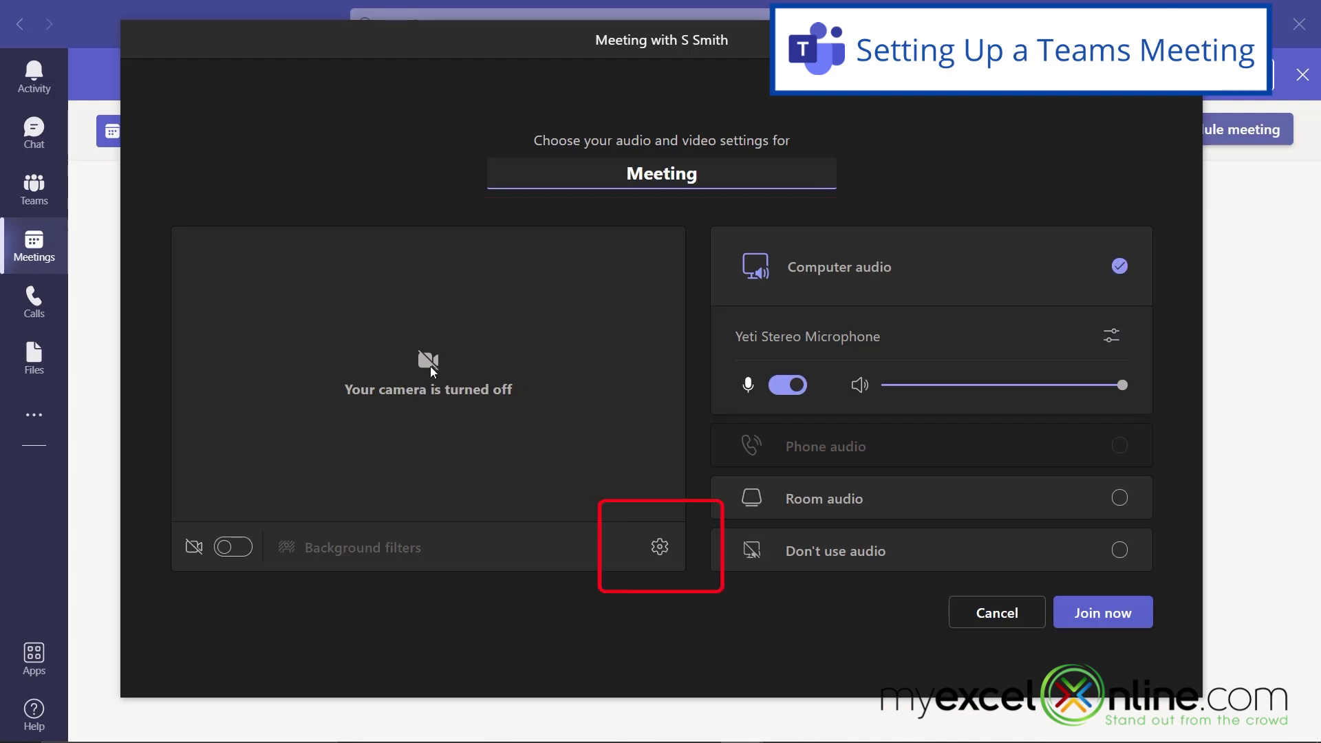
pyautogui.click(193, 551)
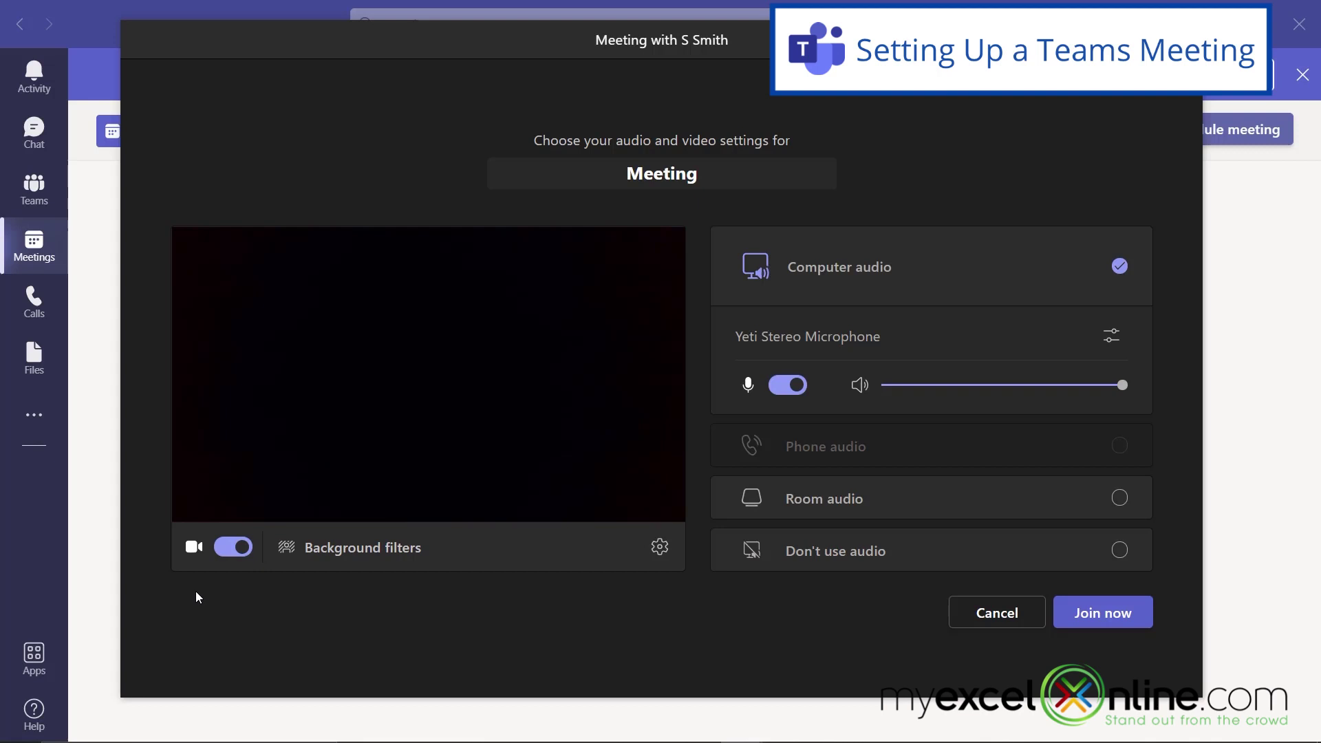
pyautogui.click(190, 547)
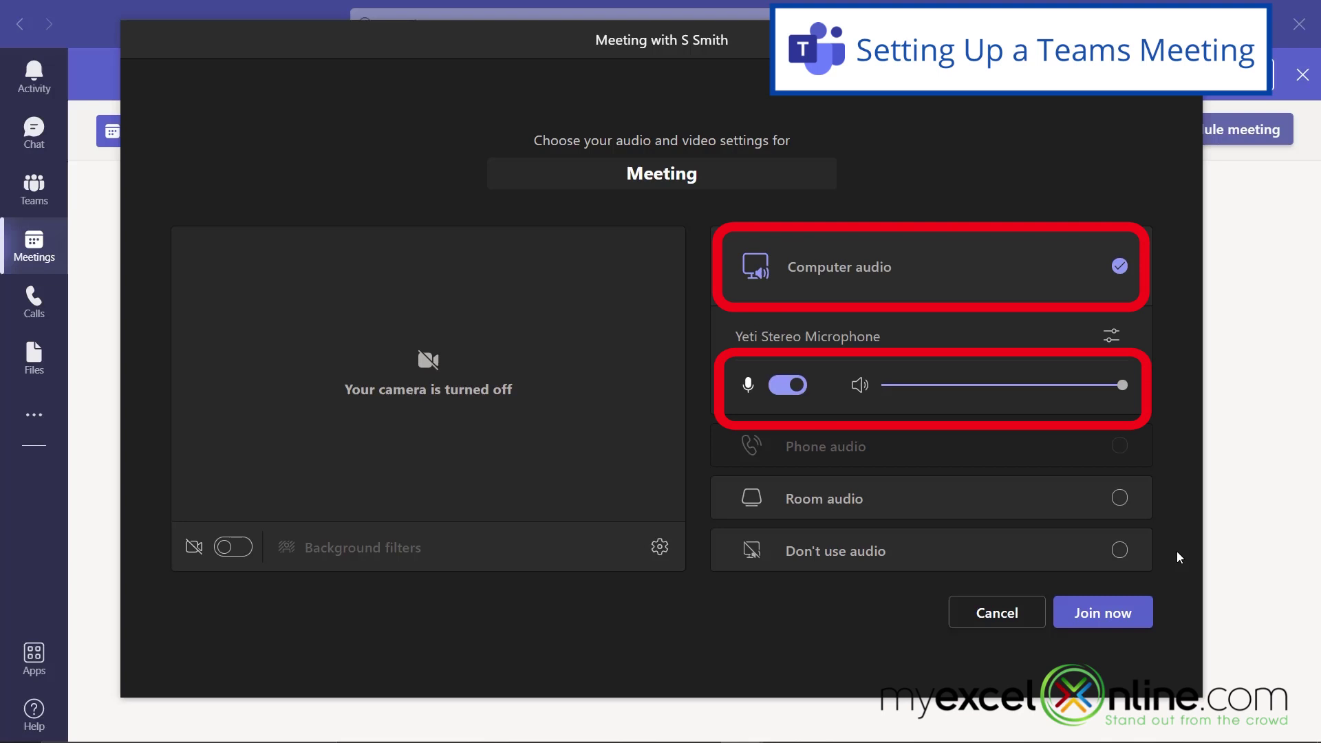
# Step: Join the instant meeting, check the People list, then show the meeting chat
pyautogui.click(1091, 615)
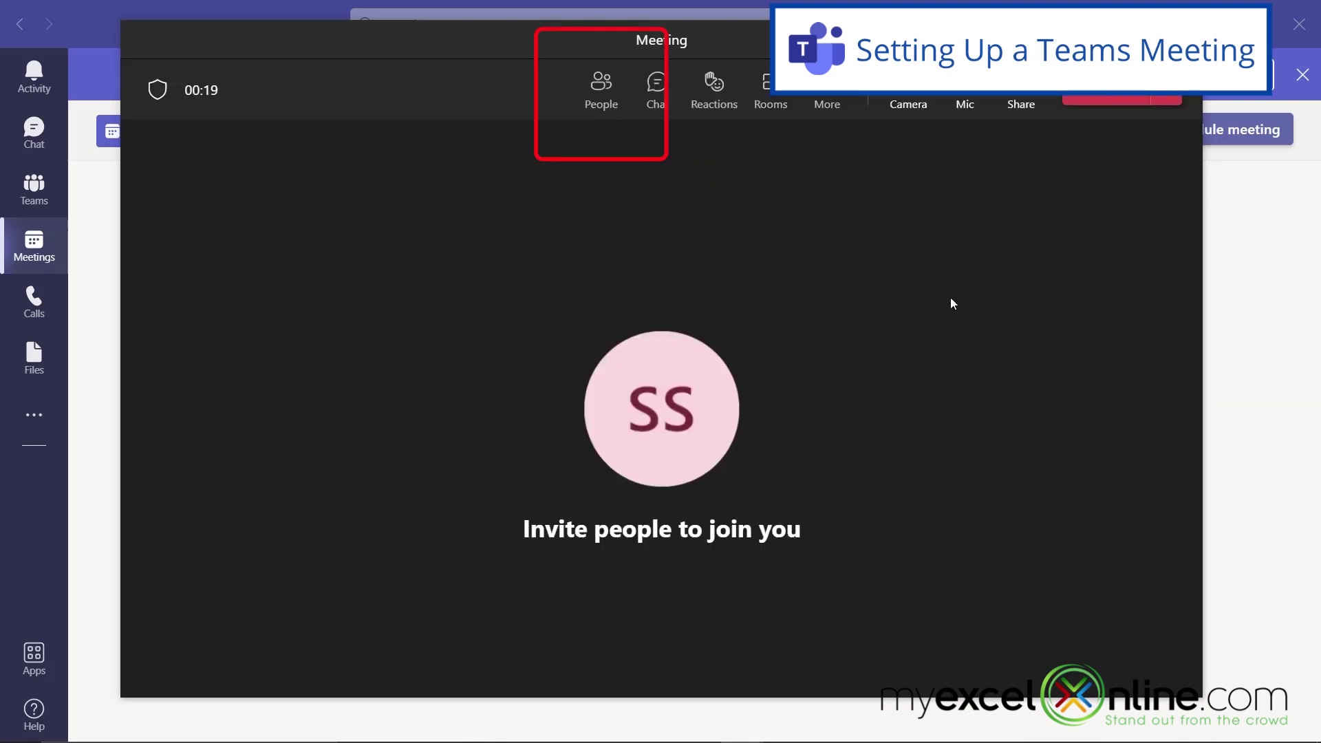
pyautogui.click(600, 103)
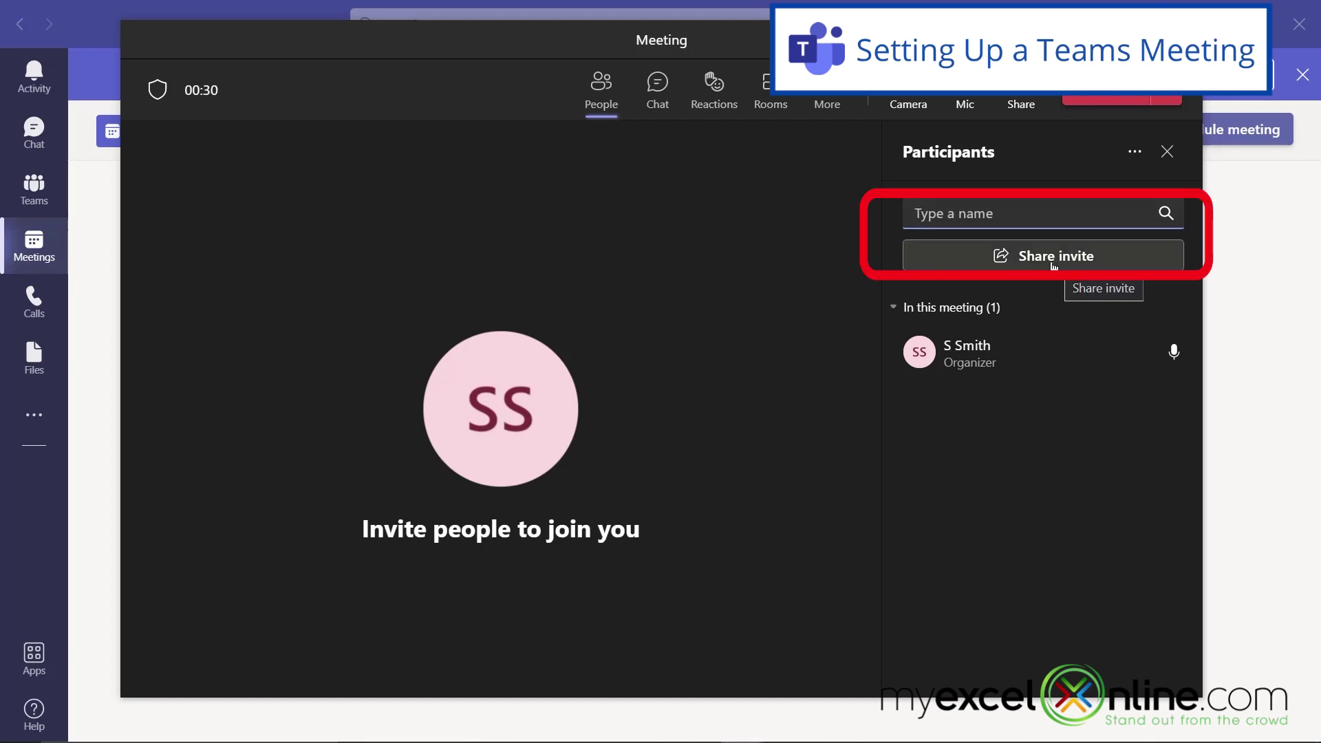
pyautogui.click(656, 81)
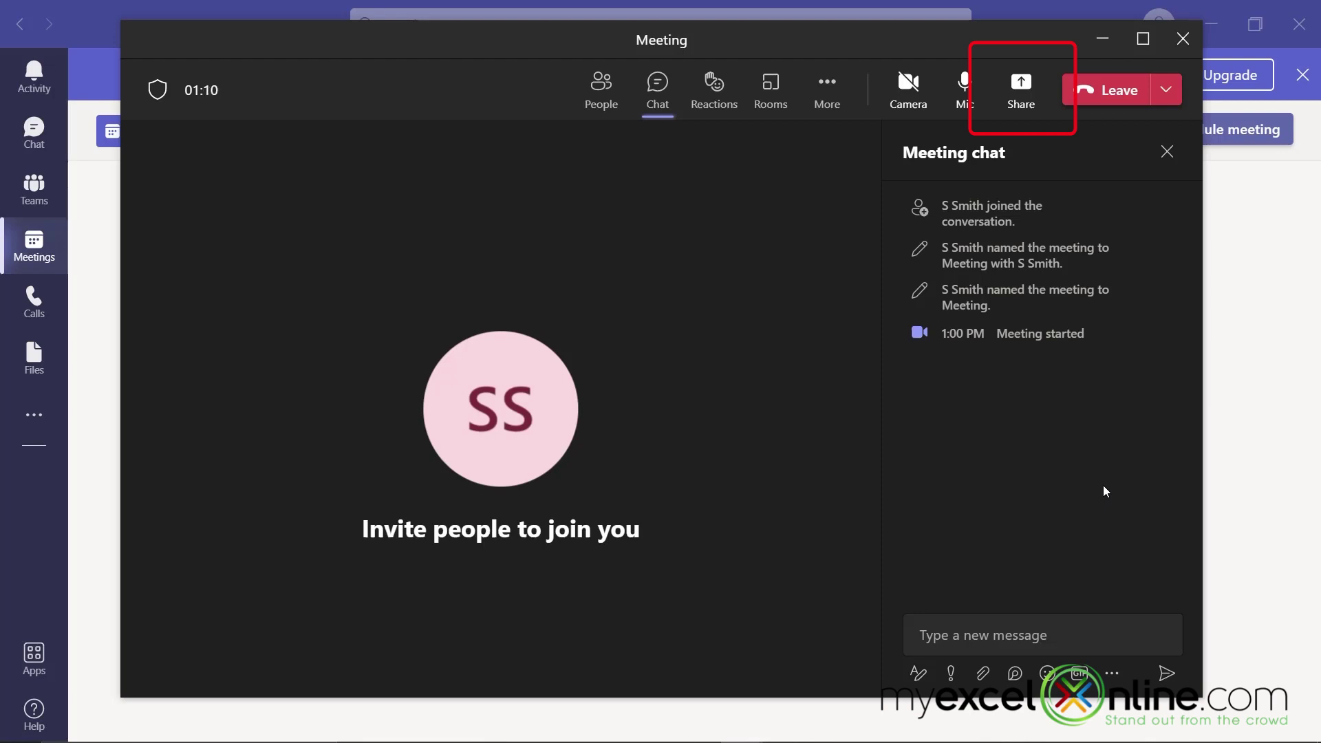
pyautogui.click(1018, 87)
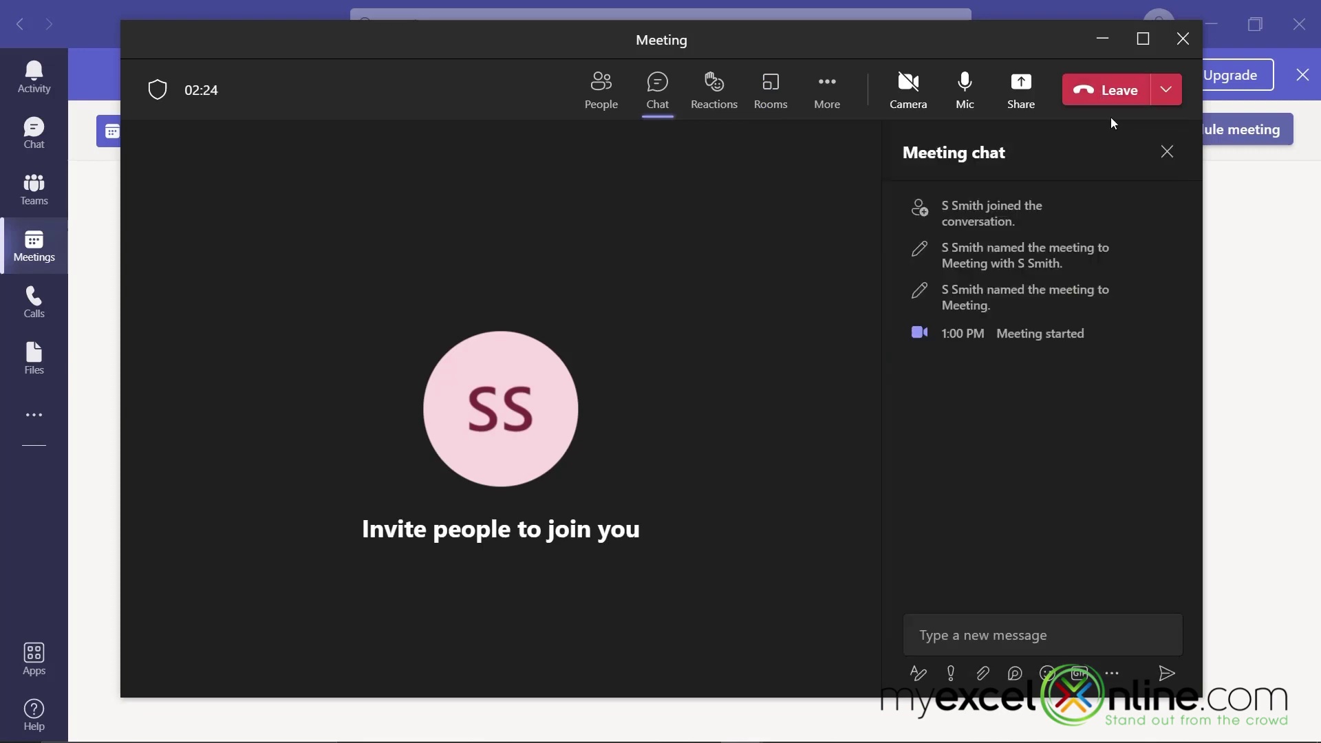
# Step: End the instant meeting for all participants and confirm the End prompt
pyautogui.click(1170, 96)
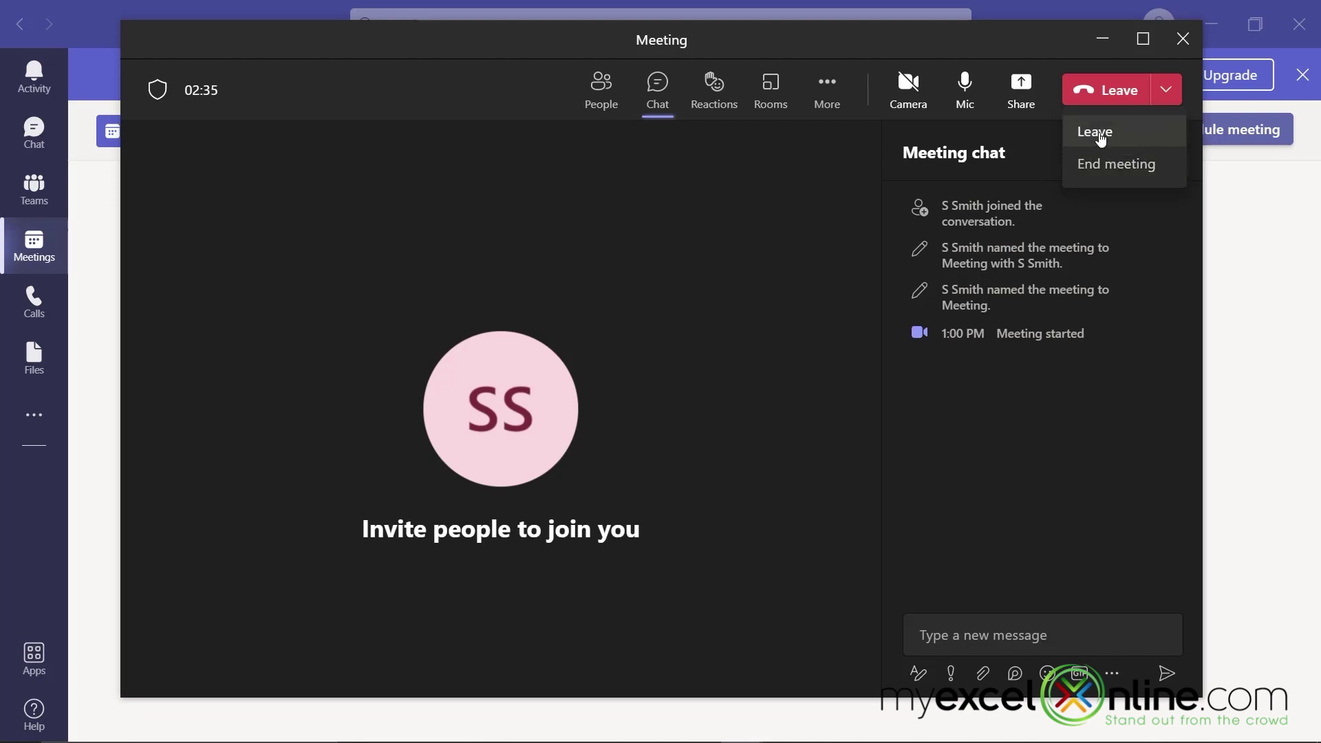
pyautogui.click(1100, 166)
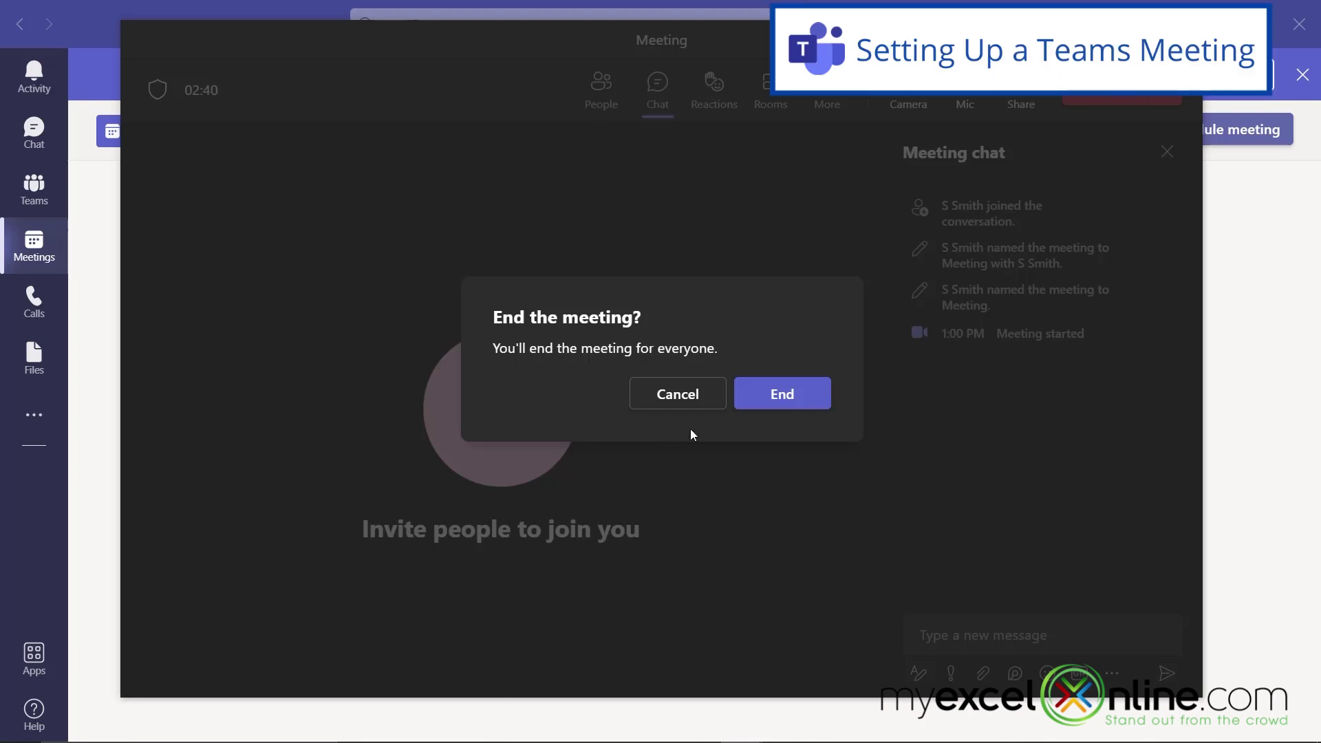
pyautogui.click(793, 395)
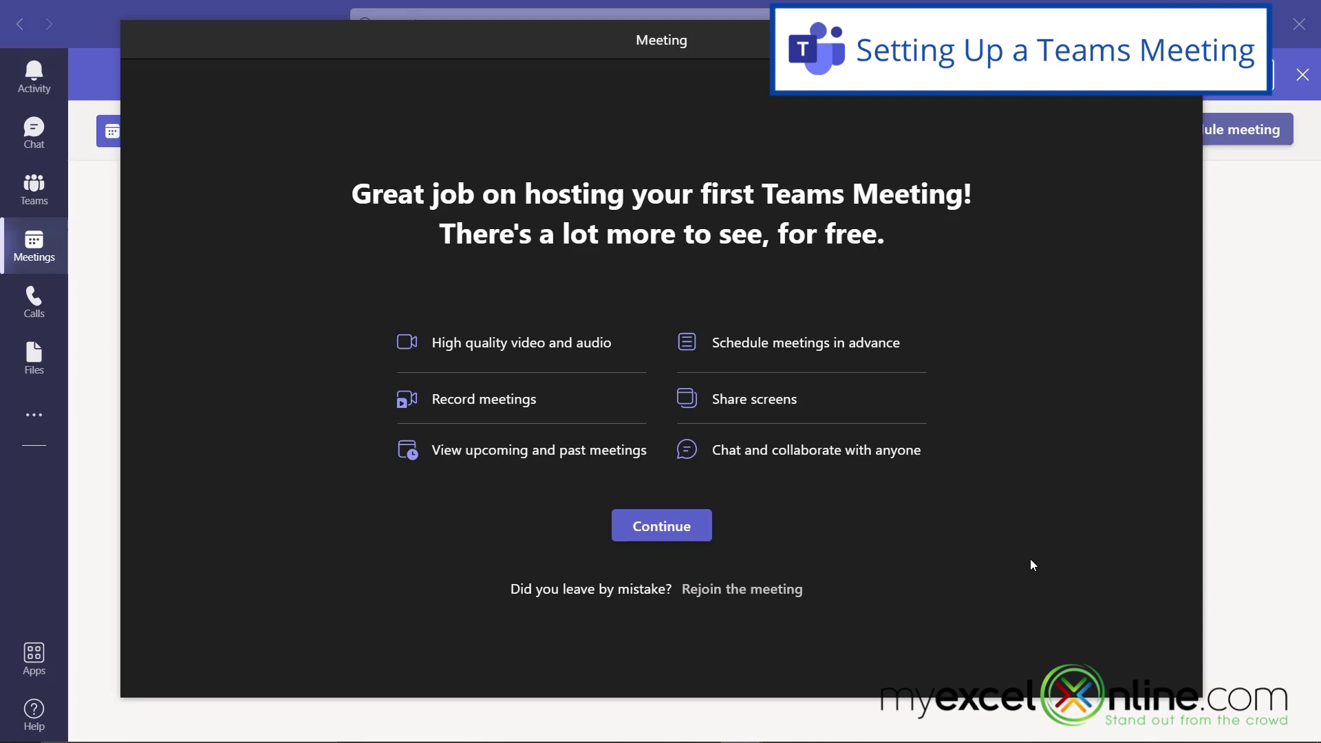
# Step: Continue past the 'Great job' screen for hosting a first Teams meeting
pyautogui.click(660, 533)
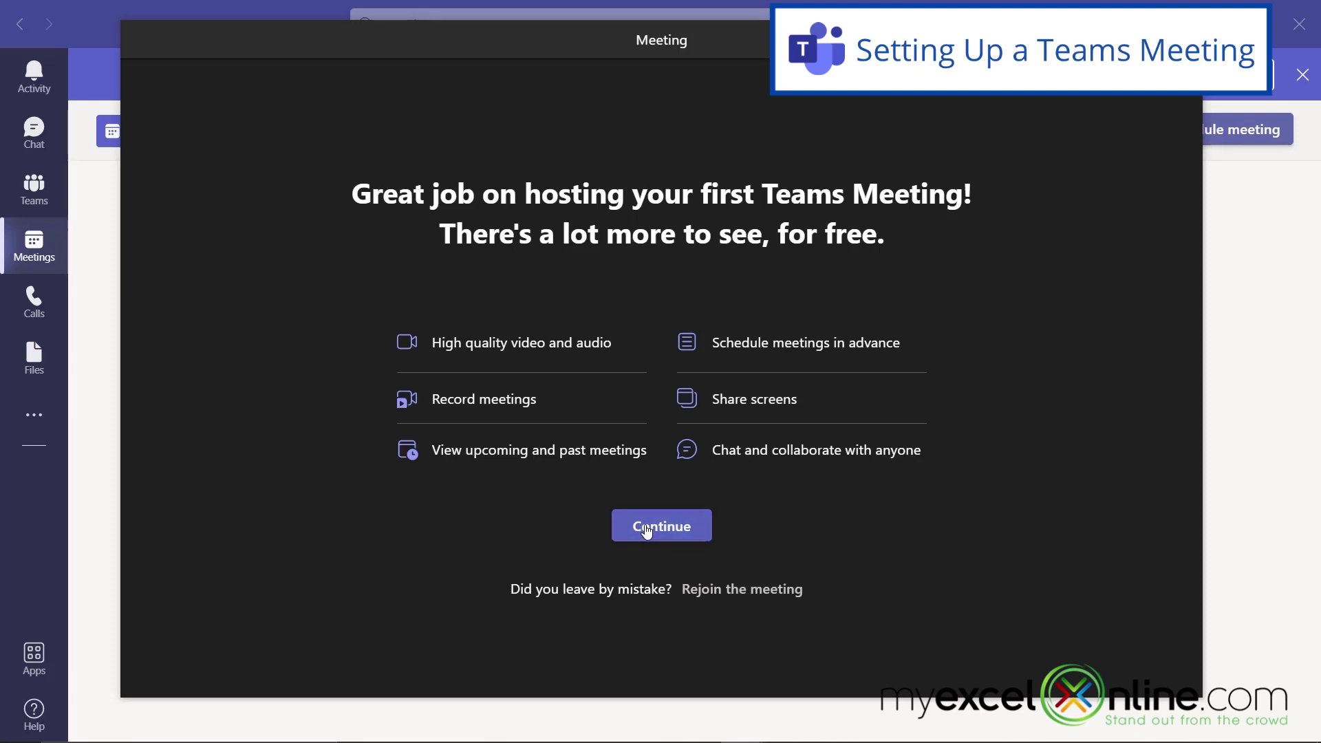